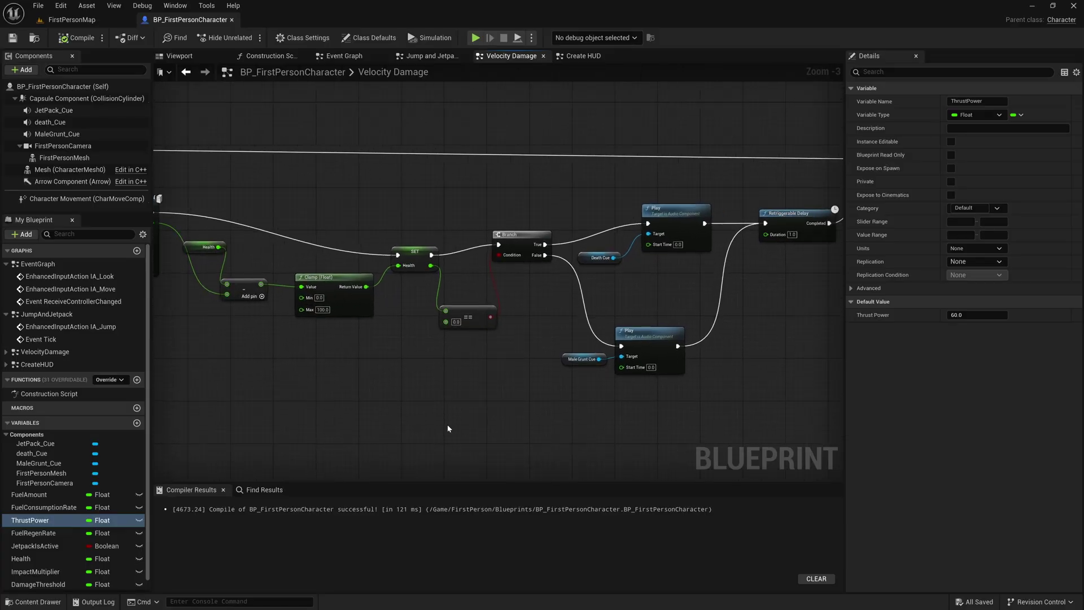
Review the Branch, Male Grunt Cue and Death Cue nodes in the Velocity Damage graph
drag(567, 279, 530, 303)
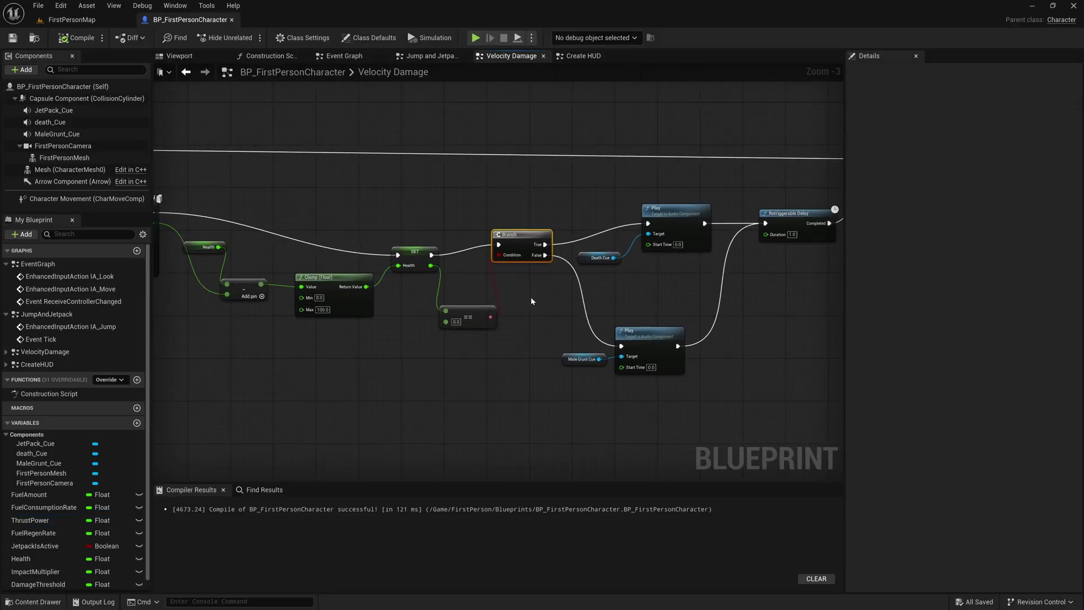
right_drag(531, 302, 433, 288)
drag(312, 205, 371, 344)
scroll(372, 344, up, 3)
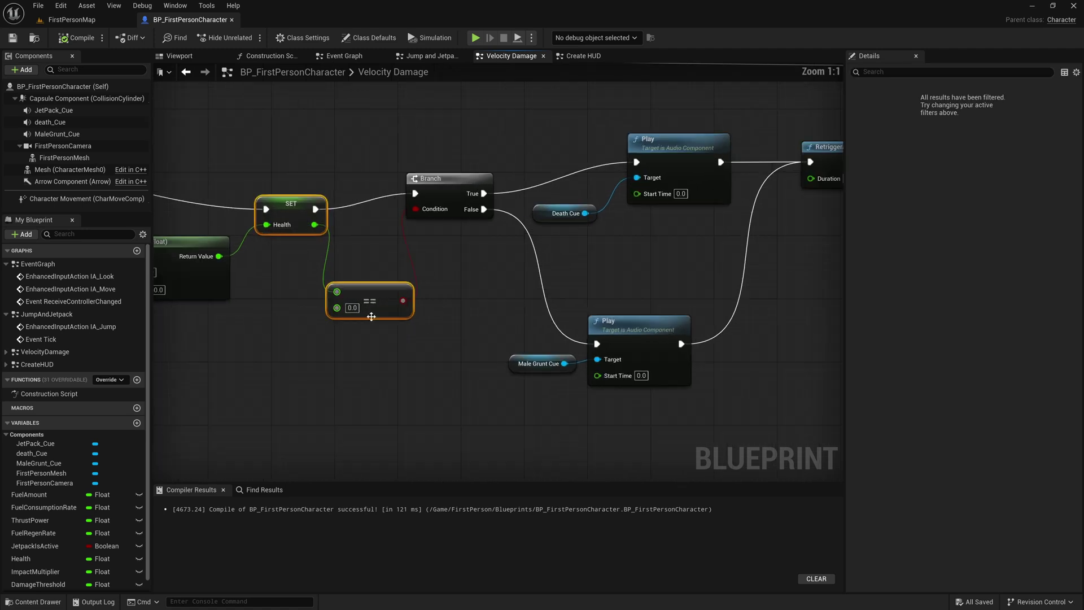
click(440, 280)
right_drag(441, 280, 393, 320)
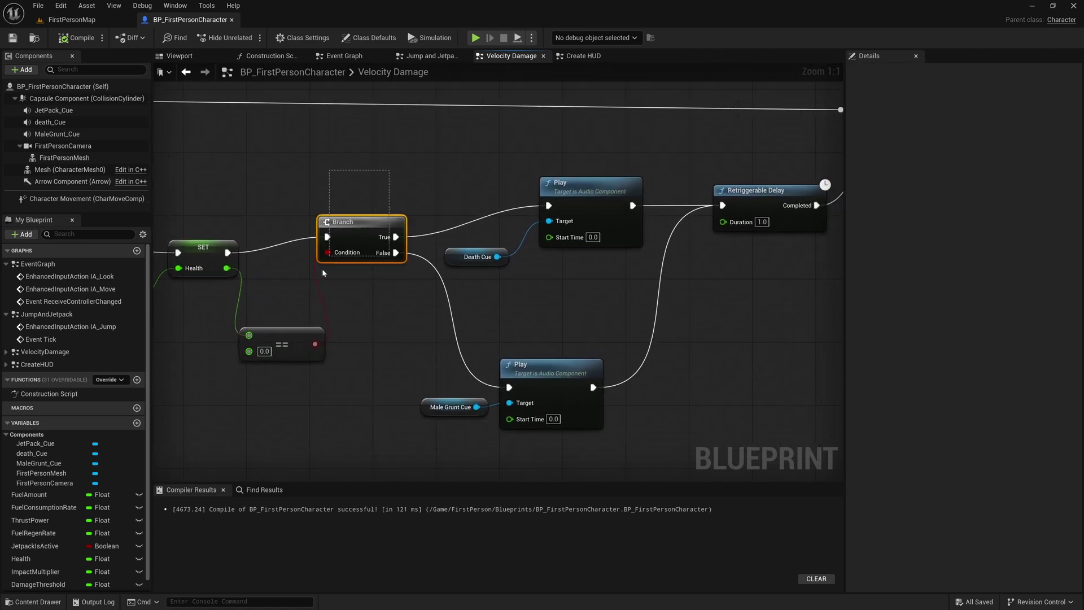
click(394, 315)
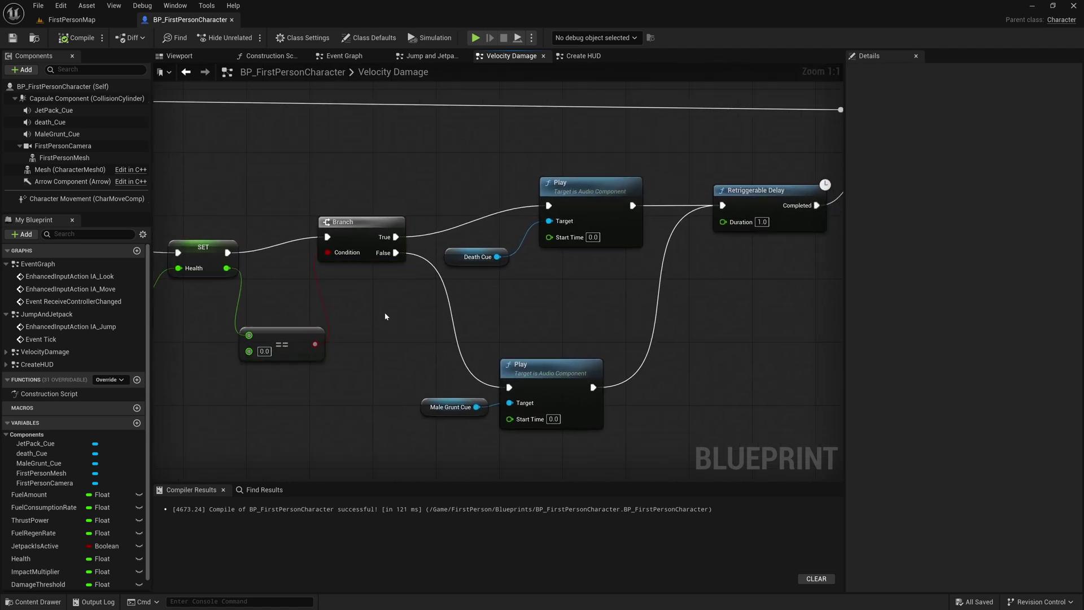
drag(388, 311, 473, 422)
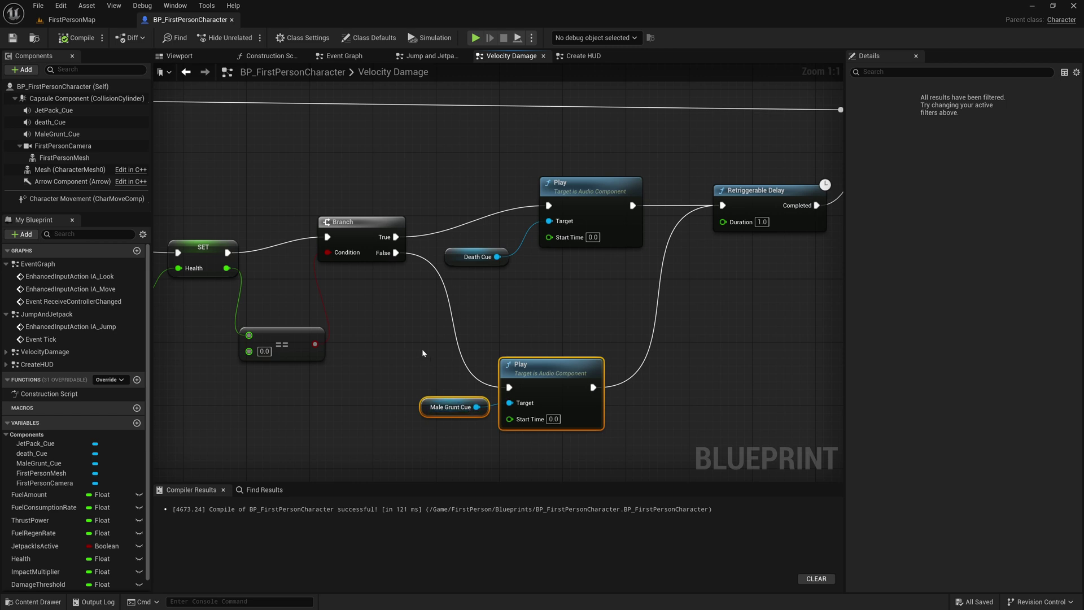
scroll(371, 325, down, 1)
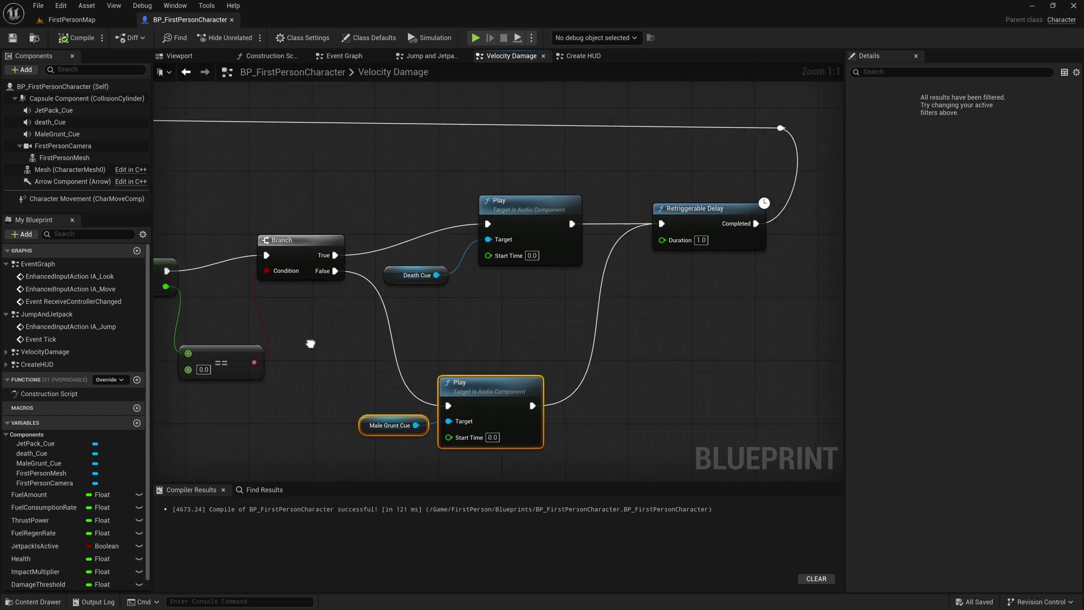
click(659, 245)
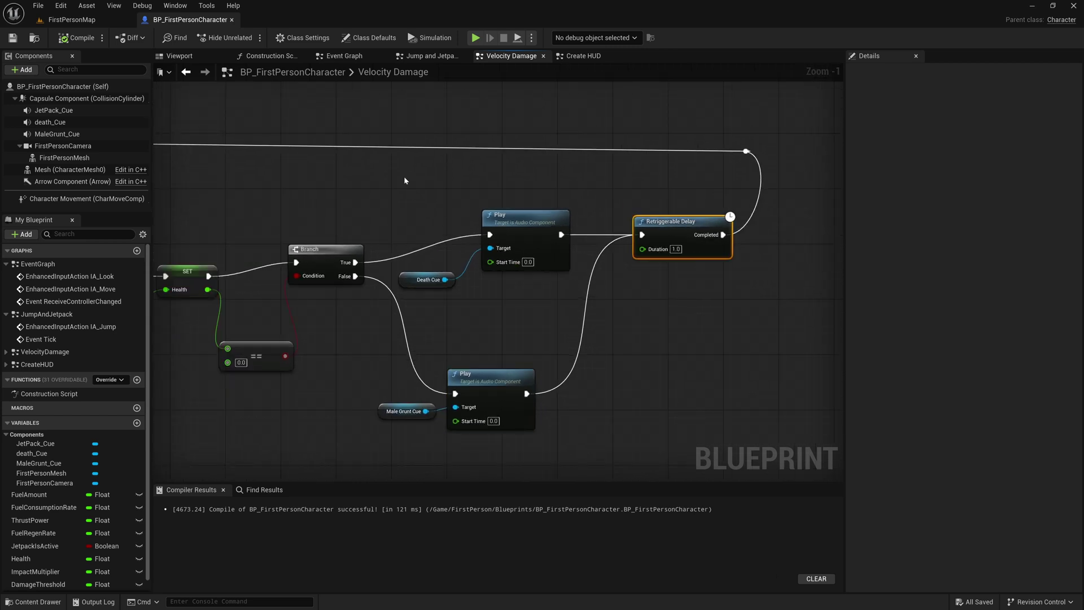
drag(518, 290, 520, 290)
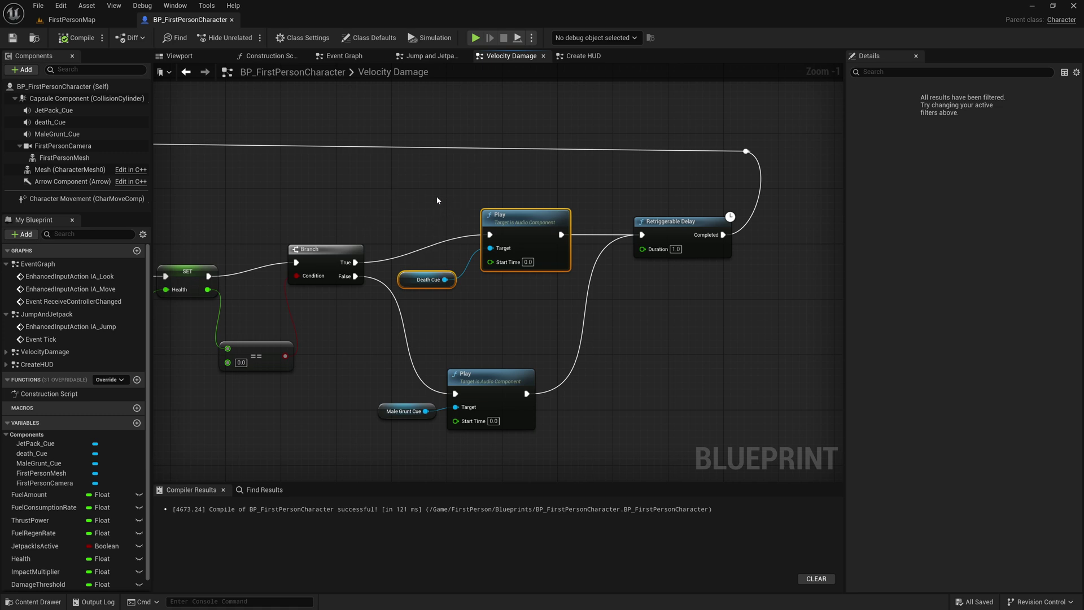
Add a new graph named Death containing a DeathEvent custom event
click(137, 251)
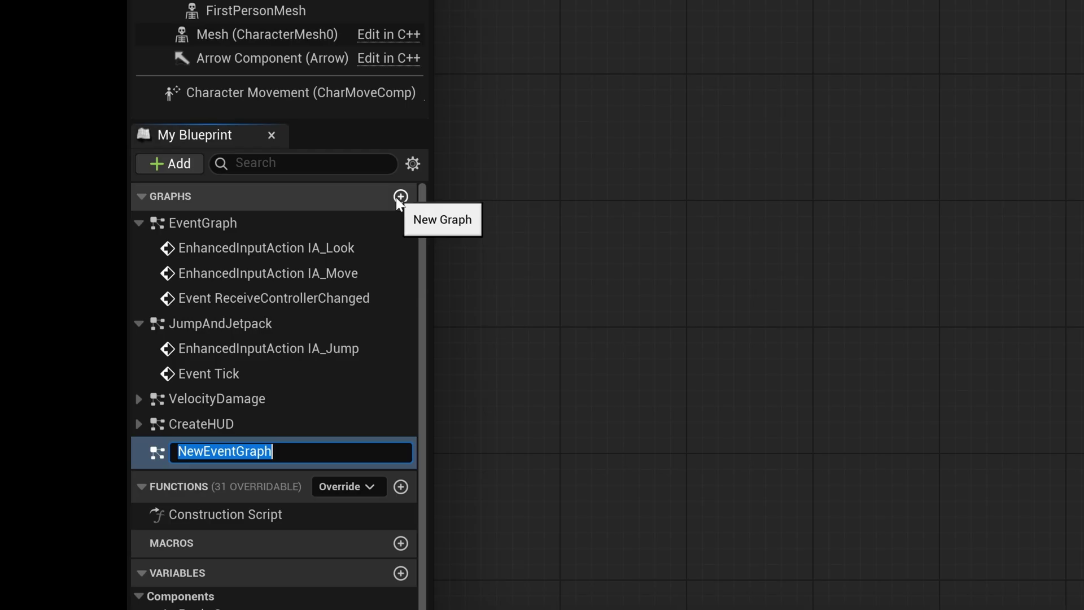
text(Death)
key(Return)
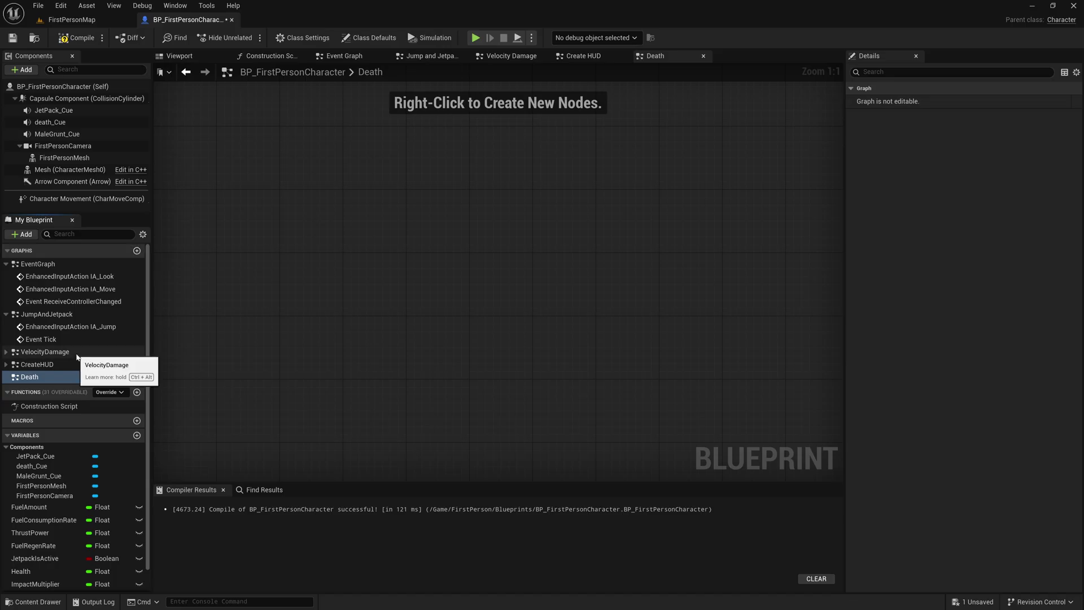
right_click(444, 221)
text(custom)
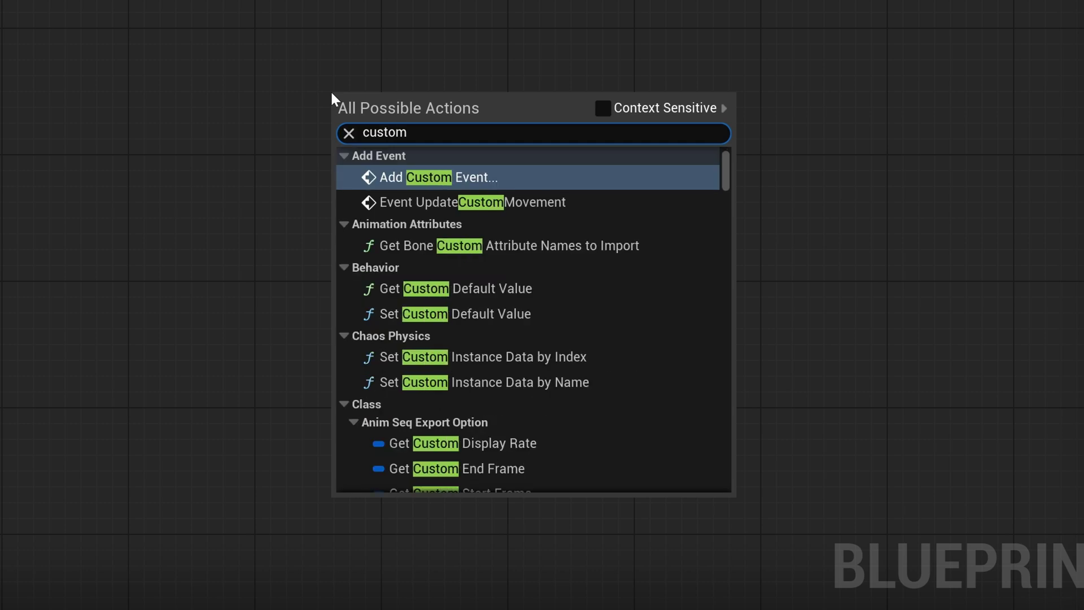
click(571, 177)
text(Death)
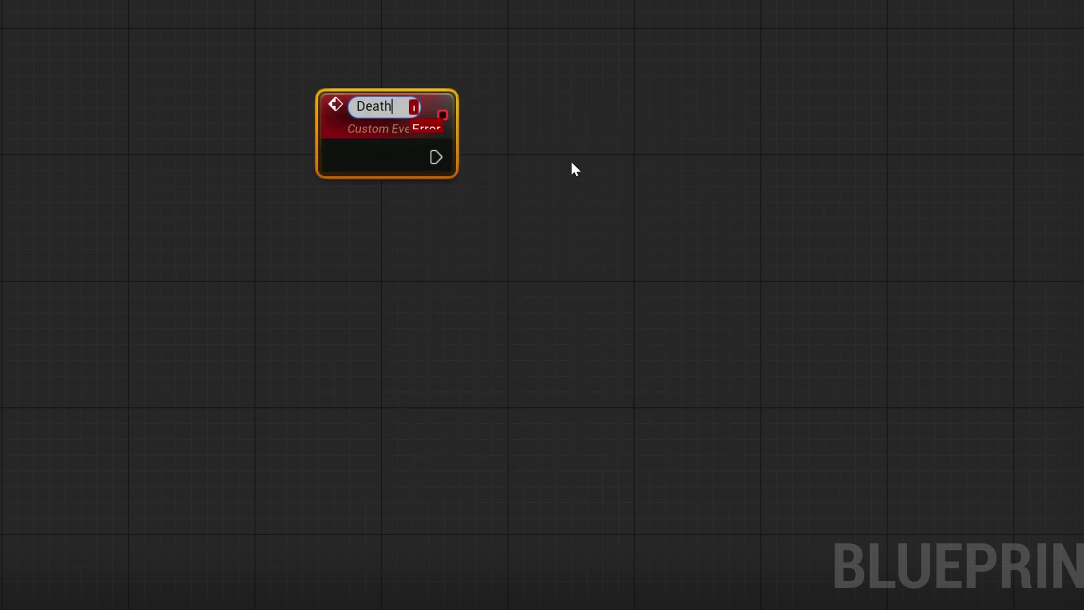
text(Event)
key(Return)
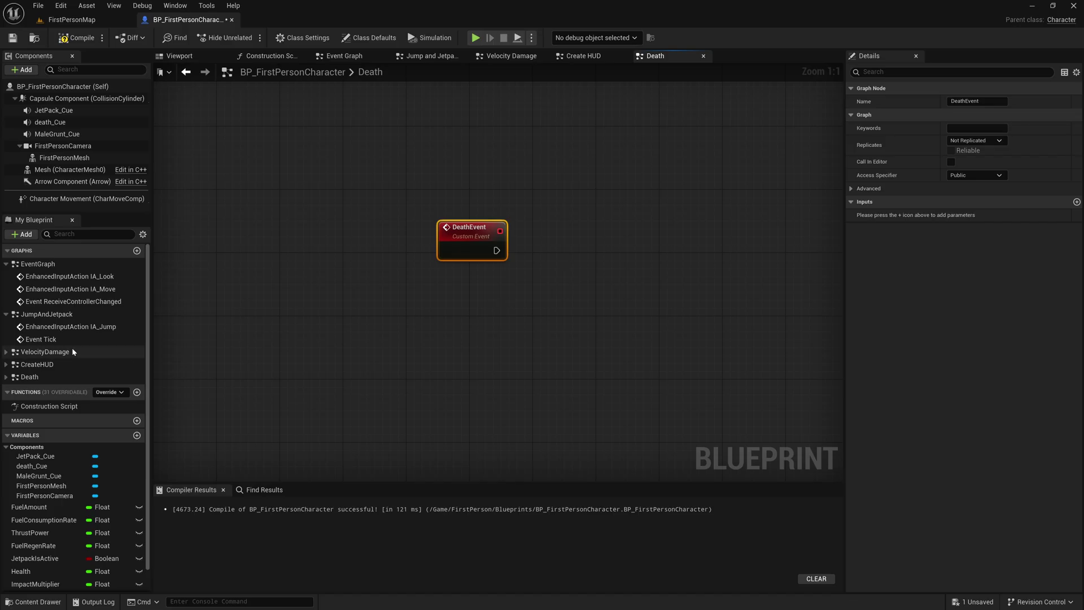
In Velocity Damage, replace the Death Cue Play nodes with a Death Event call on Branch True
click(73, 353)
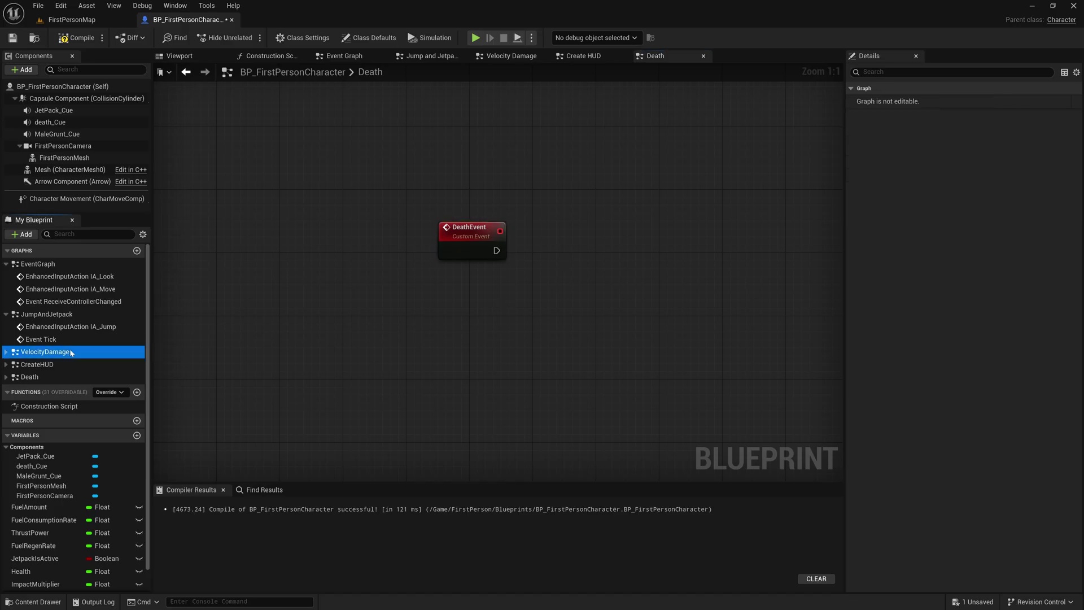
click(514, 56)
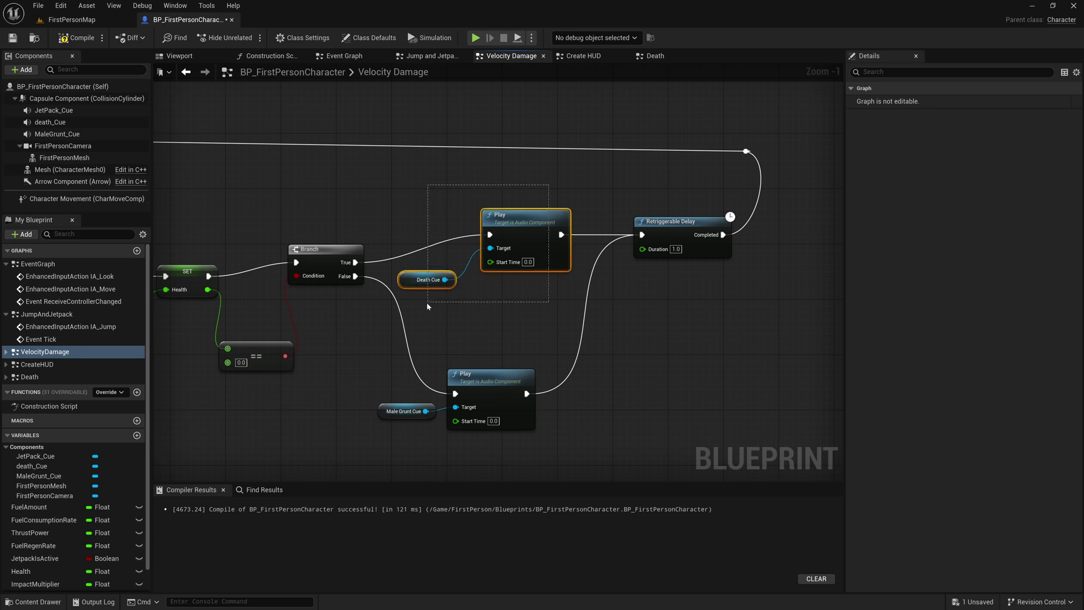
drag(427, 302, 428, 304)
key(Delete)
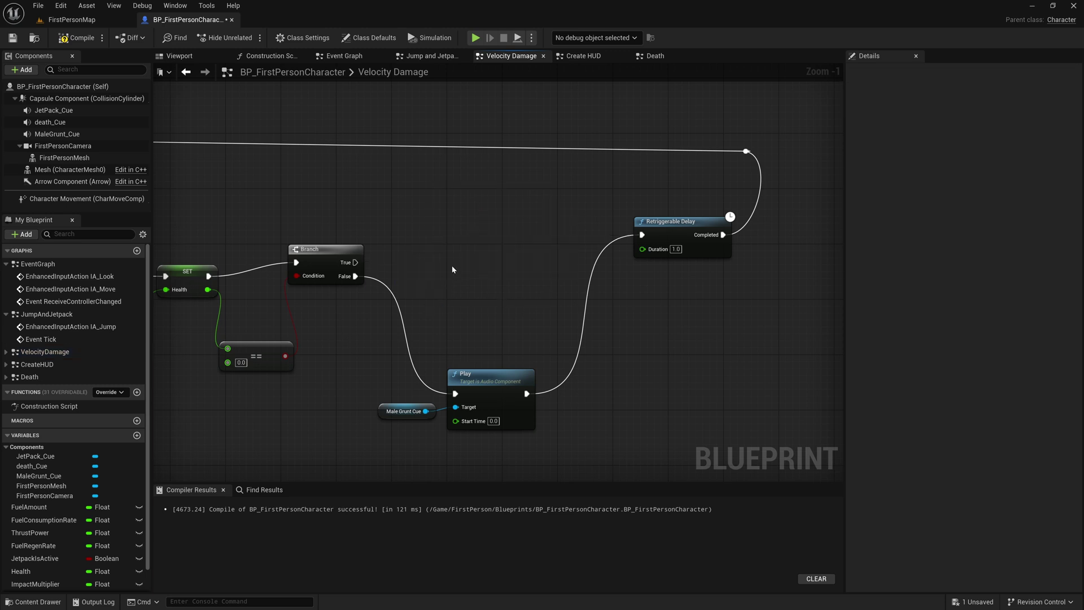
right_click(421, 213)
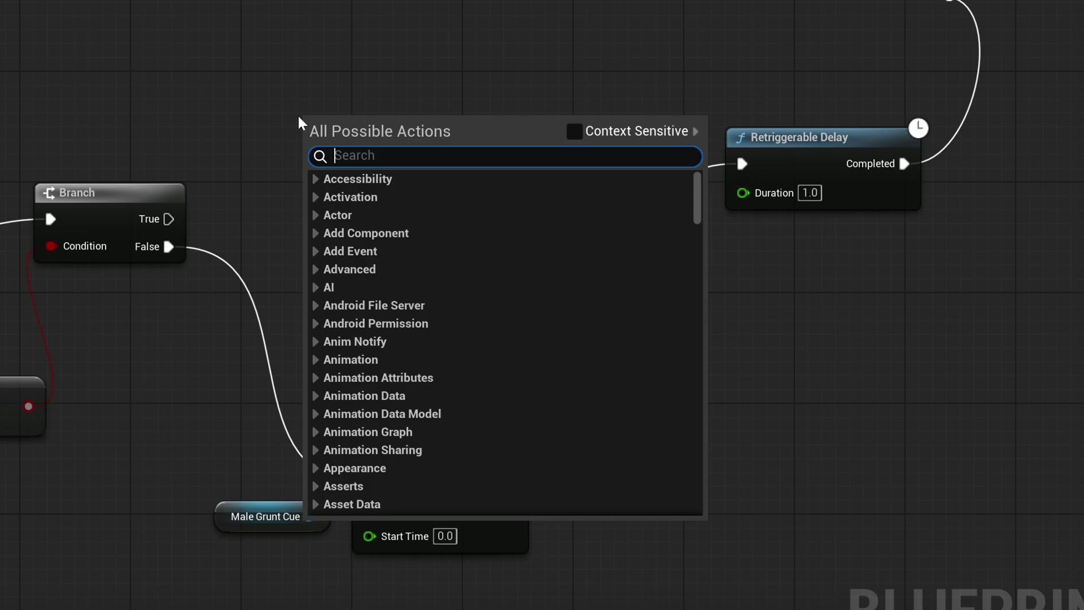
text(death)
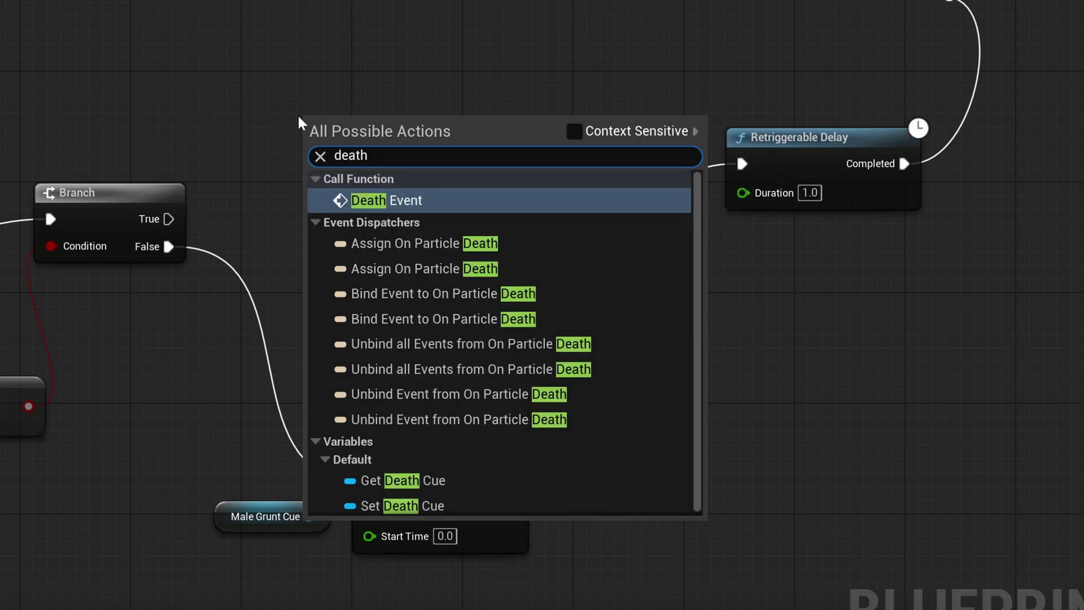
click(408, 211)
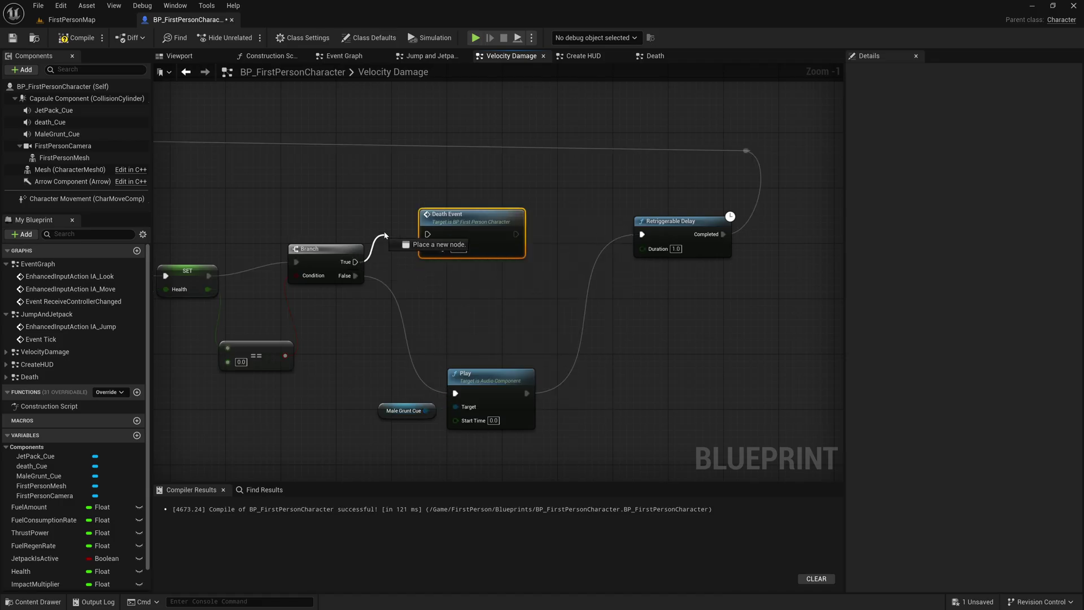
mouse_move(350, 263)
mouse_down()
mouse_move(427, 234)
mouse_move(489, 249)
mouse_move(489, 229)
mouse_up()
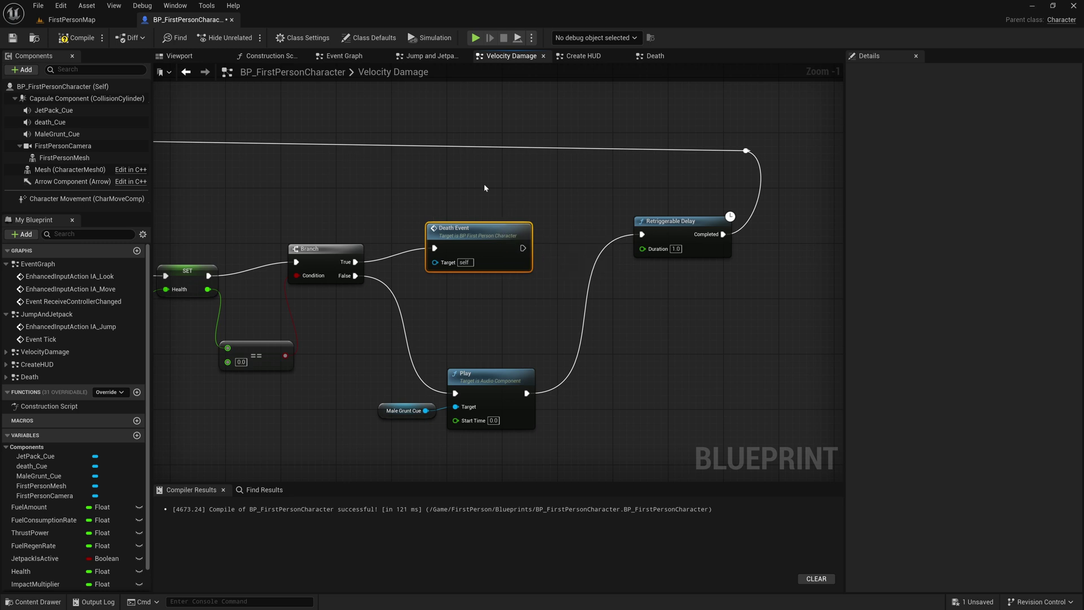
click(653, 57)
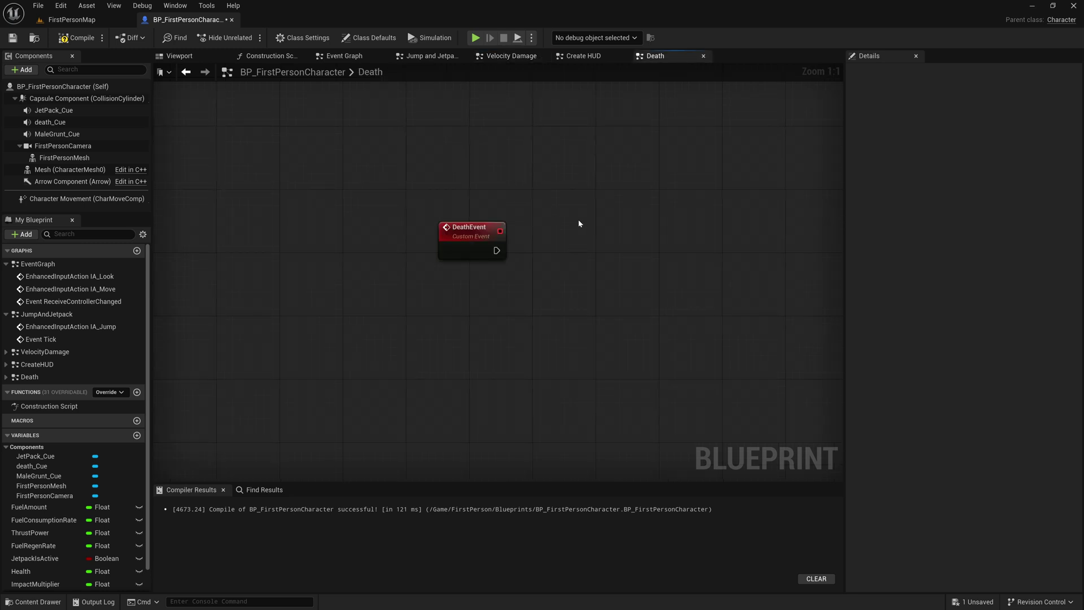
Paste the Death Cue Play nodes into the Death graph and wire DeathEvent to them
right_drag(579, 223, 443, 215)
key(ctrl+v)
mouse_move(334, 225)
mouse_down()
mouse_move(335, 194)
mouse_move(400, 217)
mouse_up()
click(538, 198)
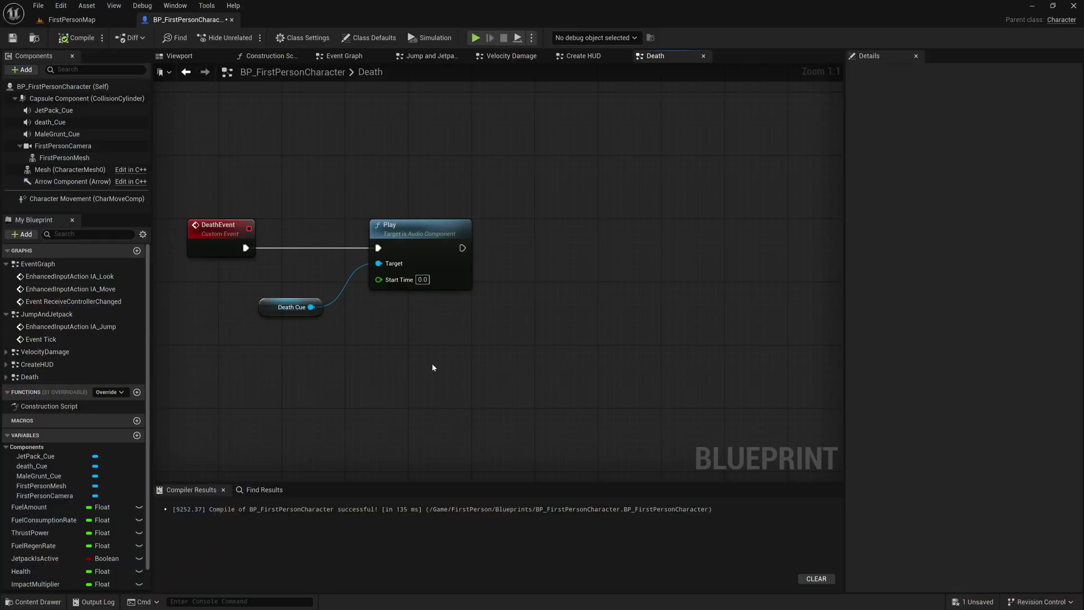
drag(506, 193, 434, 326)
right_drag(433, 325, 395, 333)
click(390, 368)
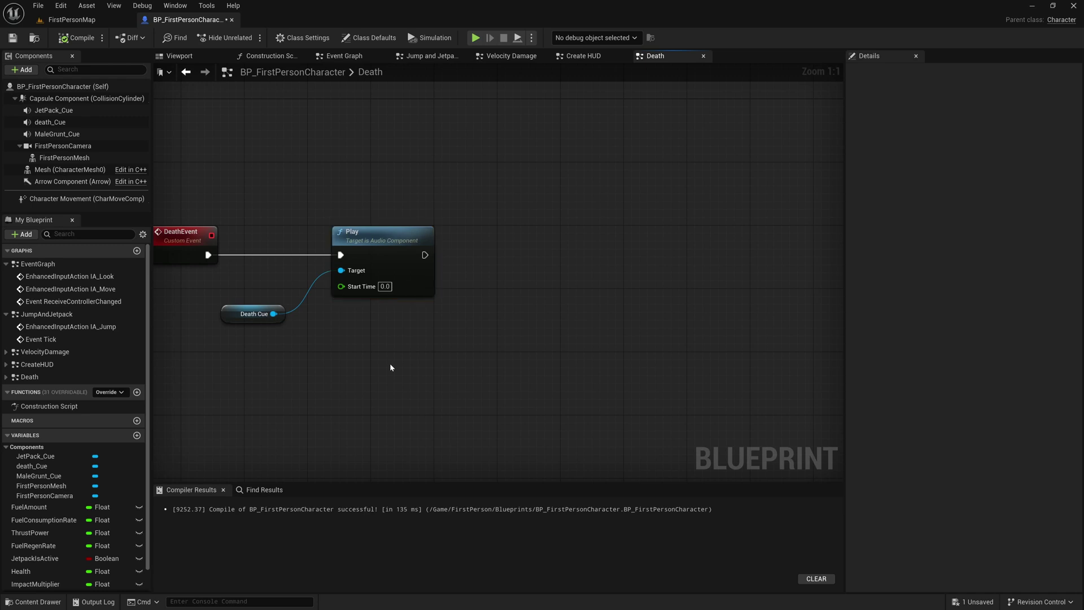
Add Disable Input after Play, with Get Player Controller as its player controller
drag(424, 256, 477, 258)
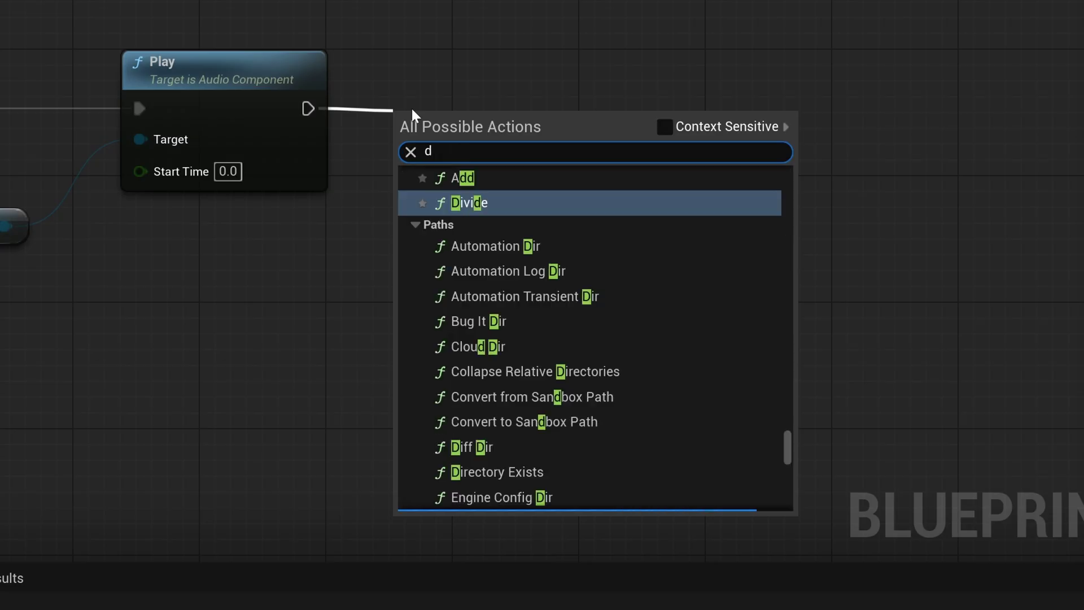
text(disabl)
click(610, 196)
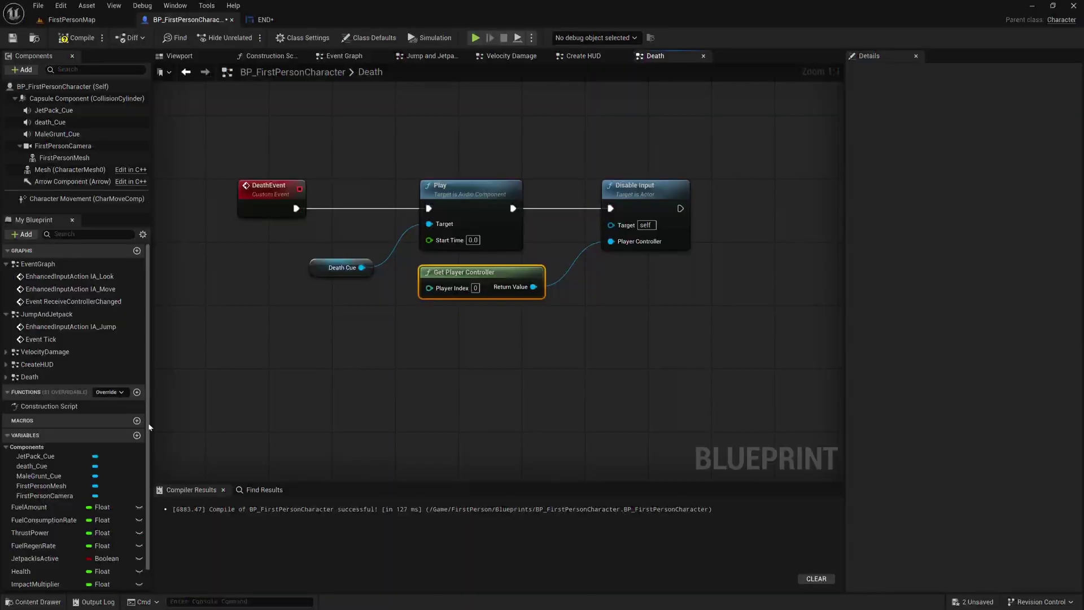
mouse_move(582, 251)
mouse_down()
mouse_move(590, 242)
mouse_move(533, 286)
mouse_up()
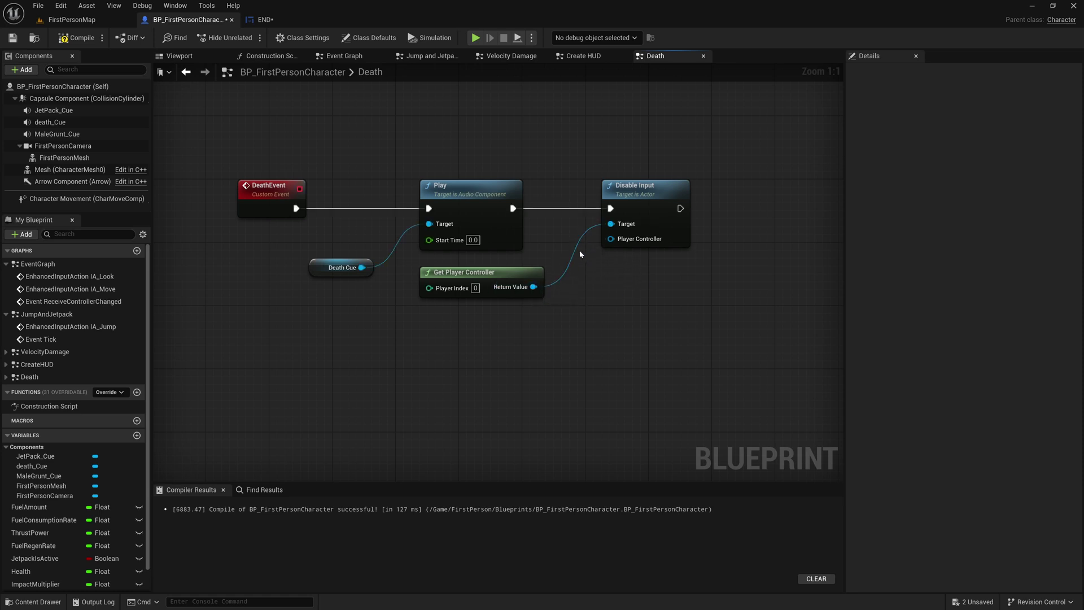
alt+click(611, 225)
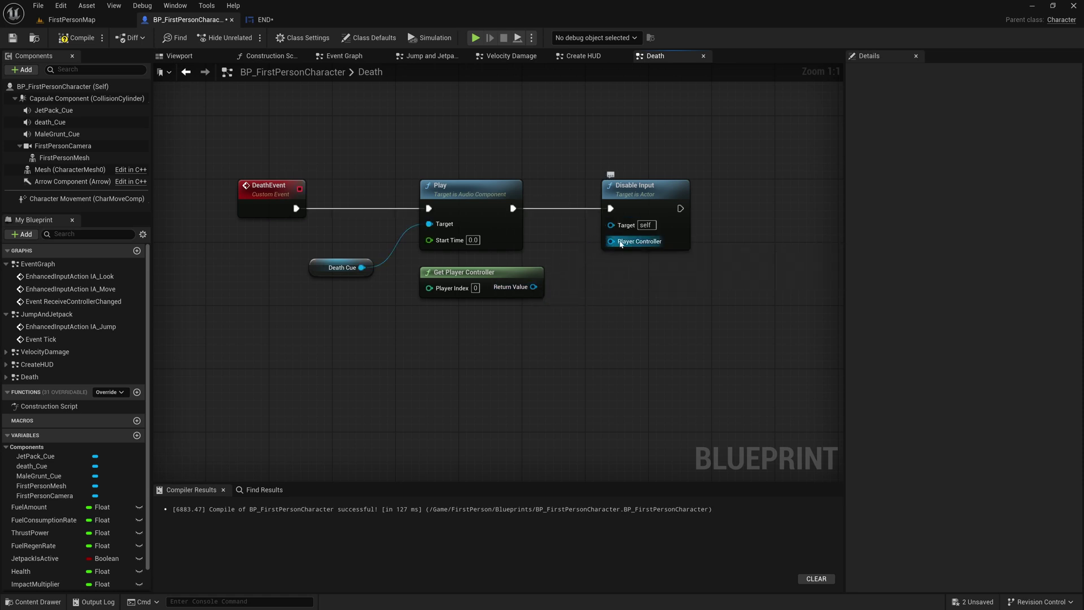
drag(621, 244, 534, 288)
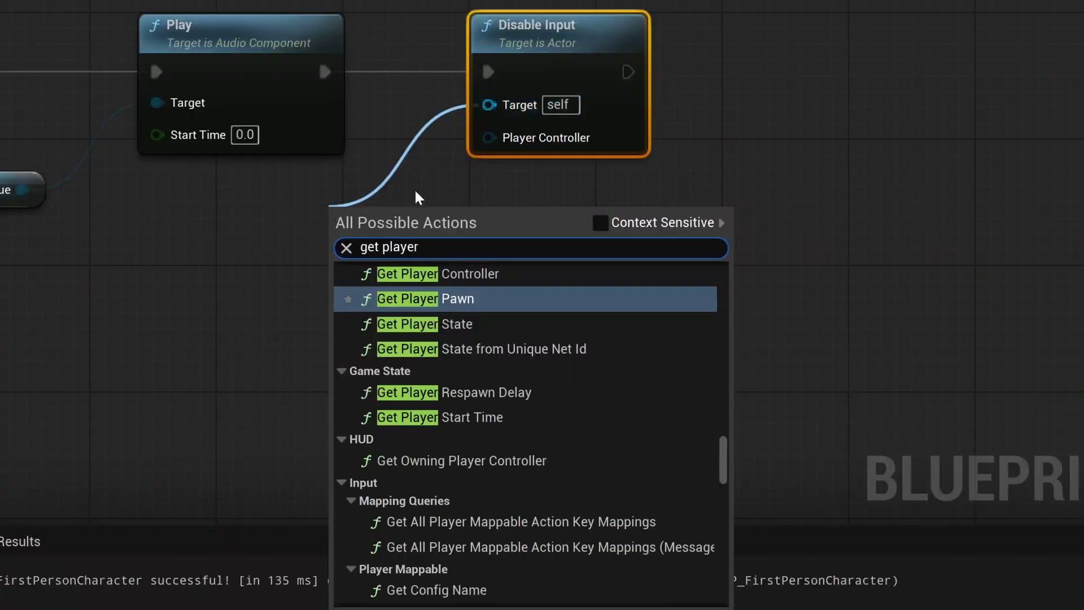
click(535, 274)
Move the player controller node below Play and make room on the right
drag(527, 349, 435, 340)
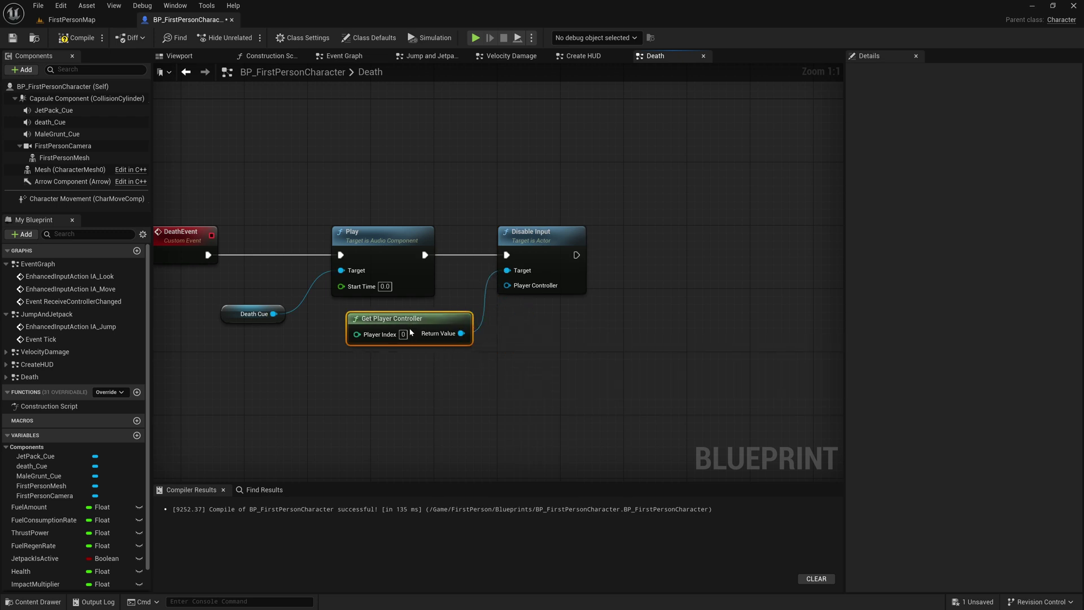
drag(550, 234, 565, 234)
click(542, 328)
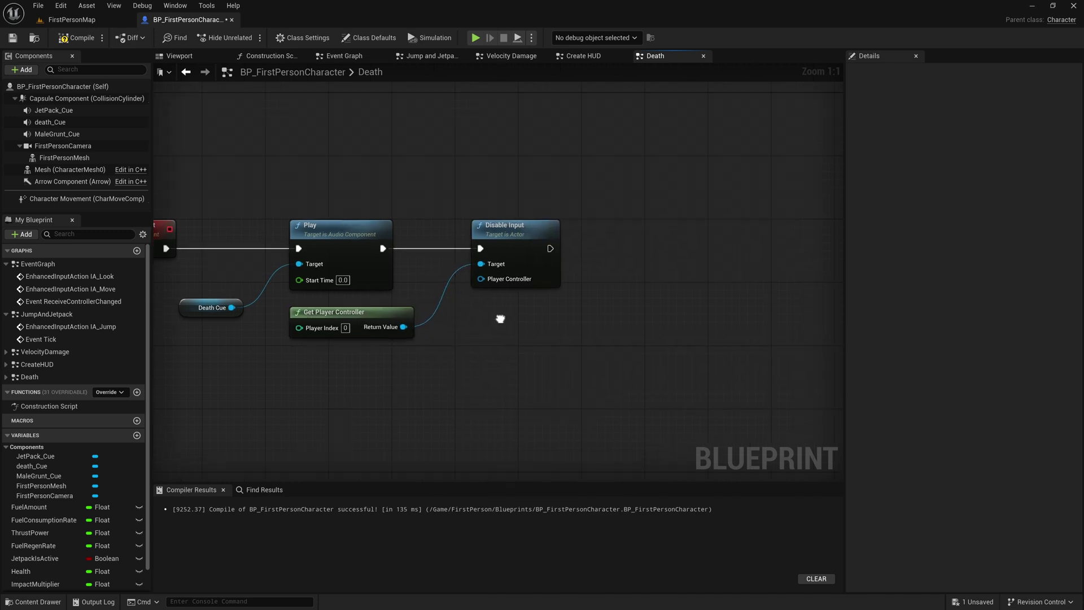
right_drag(542, 328, 378, 319)
Add Set Global Time Dilation after Disable Input with Time Dilation 0.5
drag(432, 248, 514, 245)
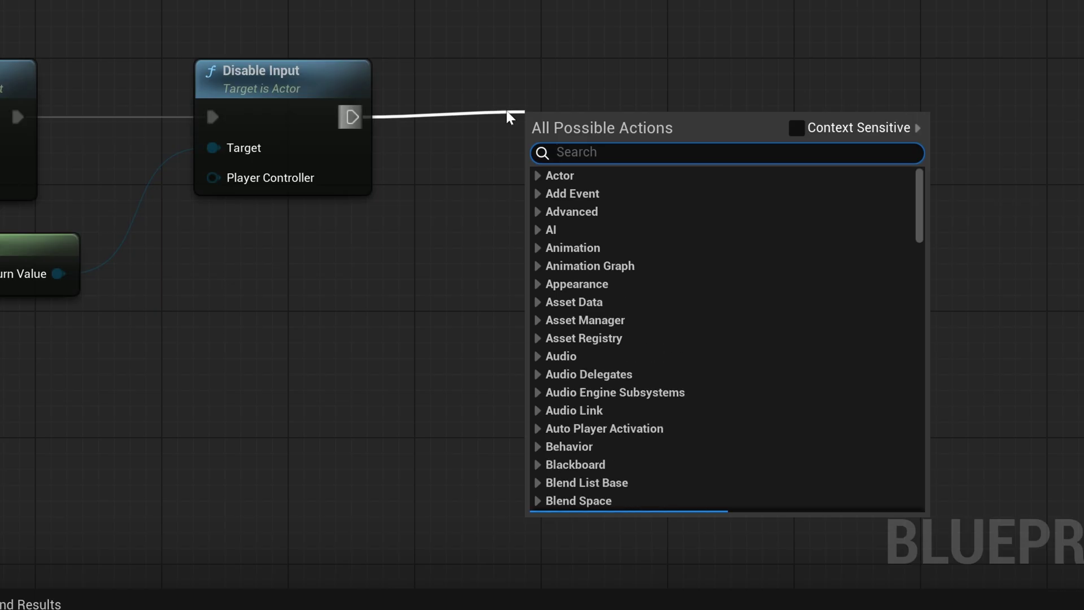
text(get globaal)
key(BackSpace)
key(BackSpace)
text(l time)
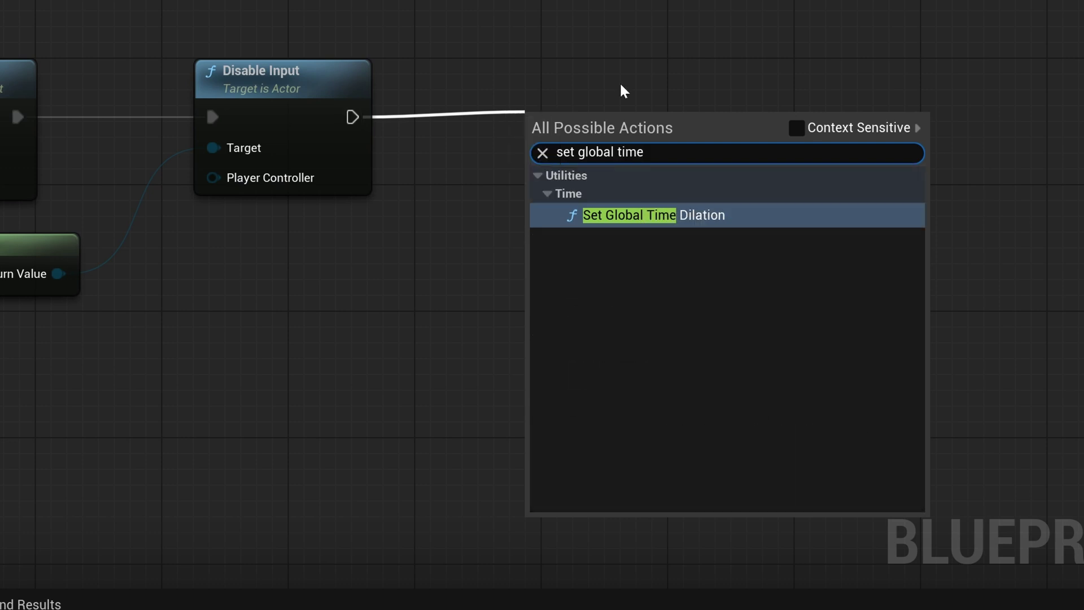
click(678, 213)
drag(663, 189, 663, 141)
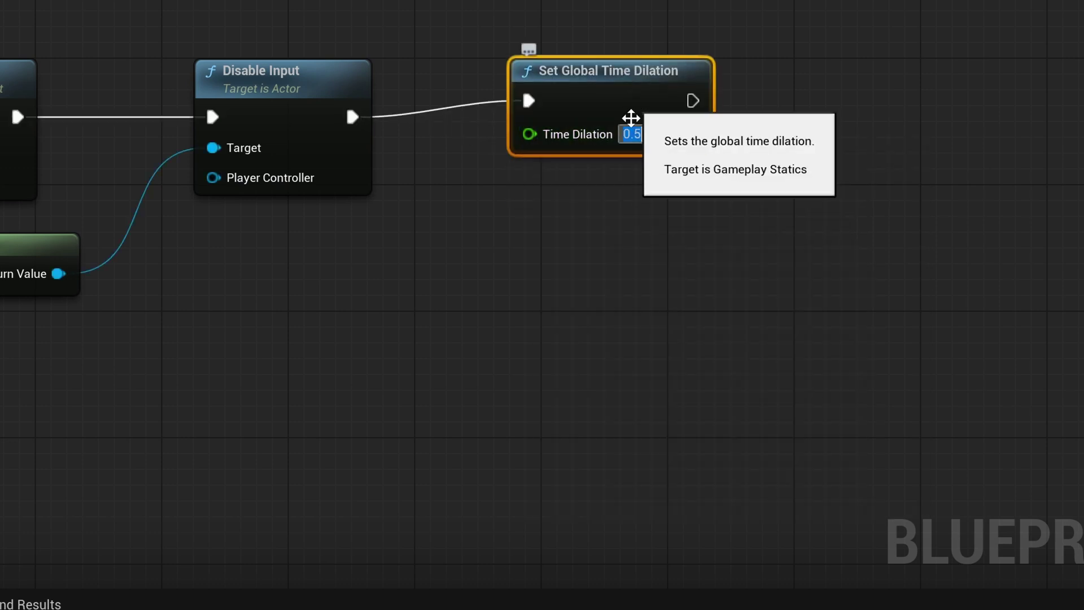
text(0.5)
click(572, 291)
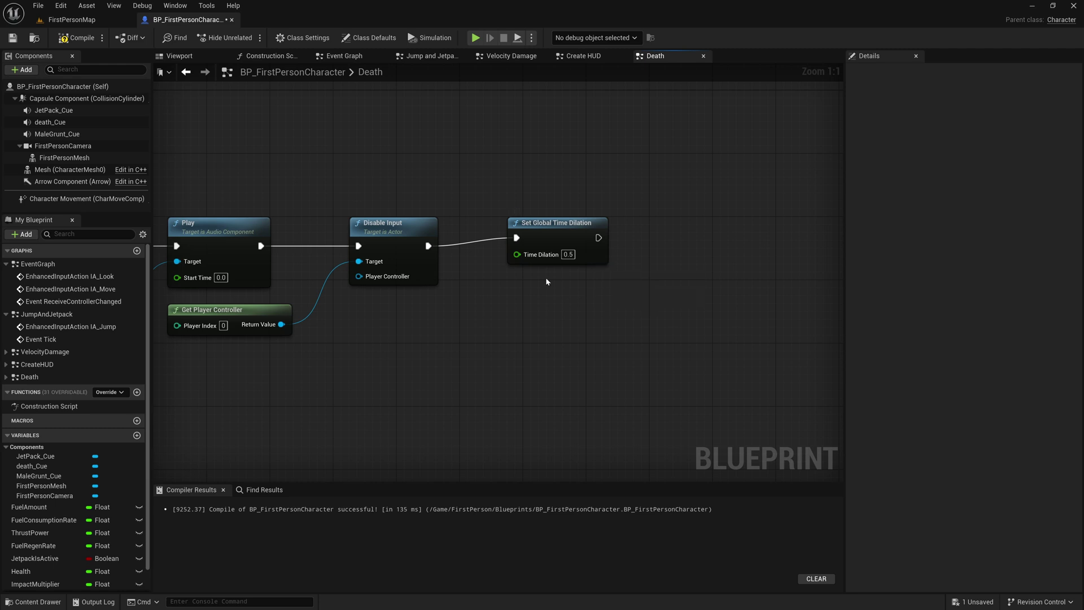
drag(582, 217, 683, 218)
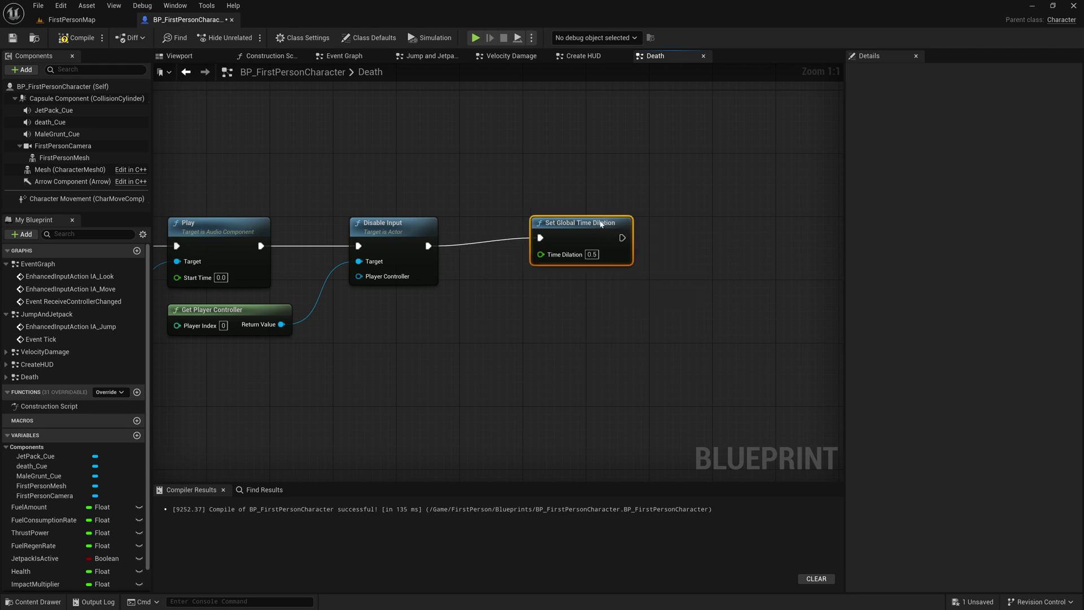
right_drag(478, 287, 417, 280)
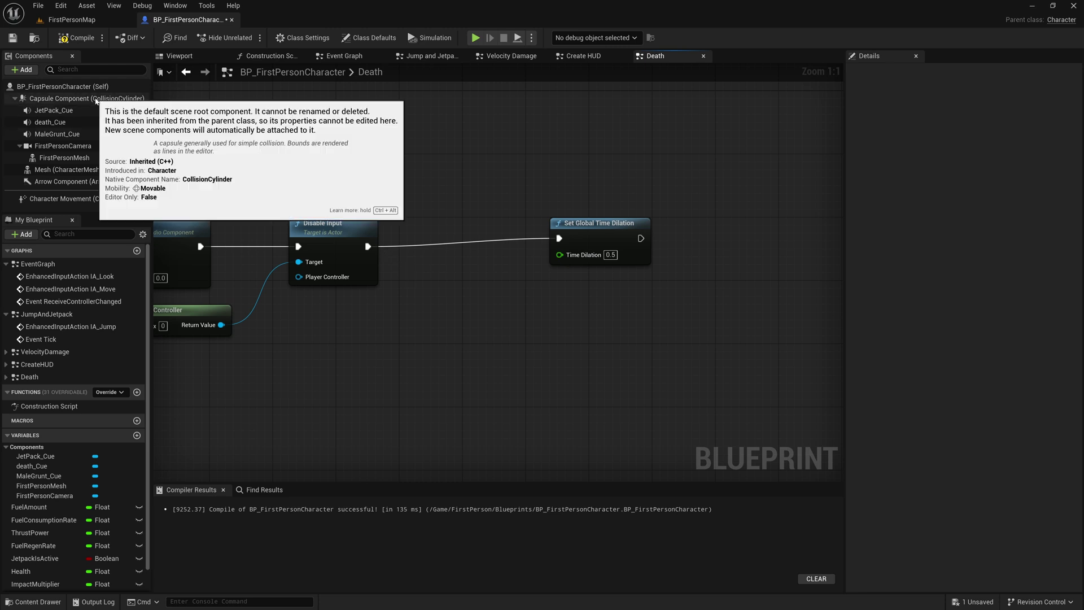
Place a Capsule Component reference in the Death graph
drag(96, 100, 302, 182)
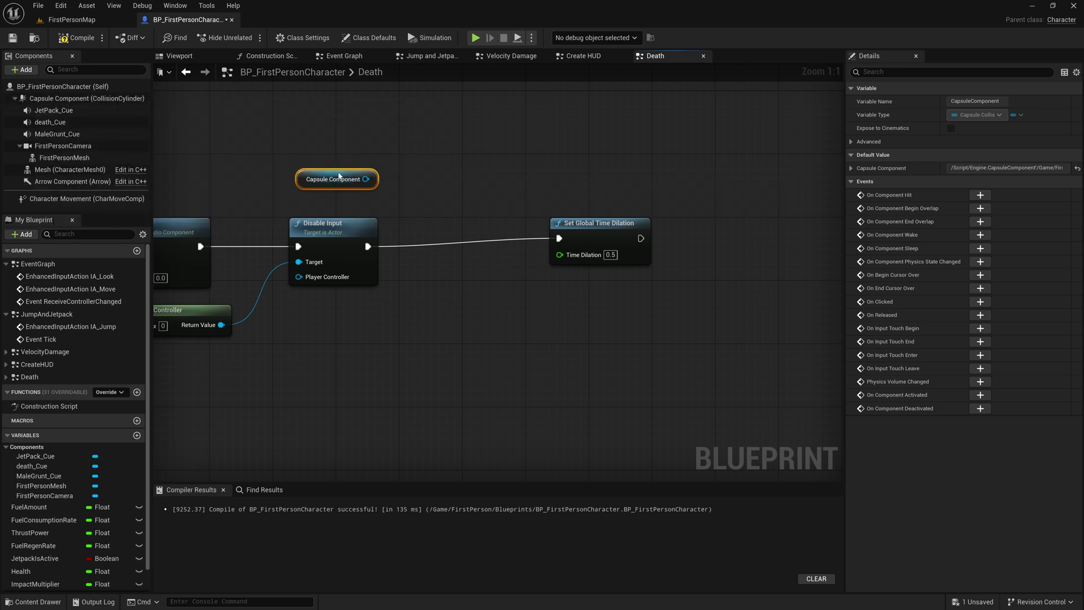
drag(341, 176, 343, 184)
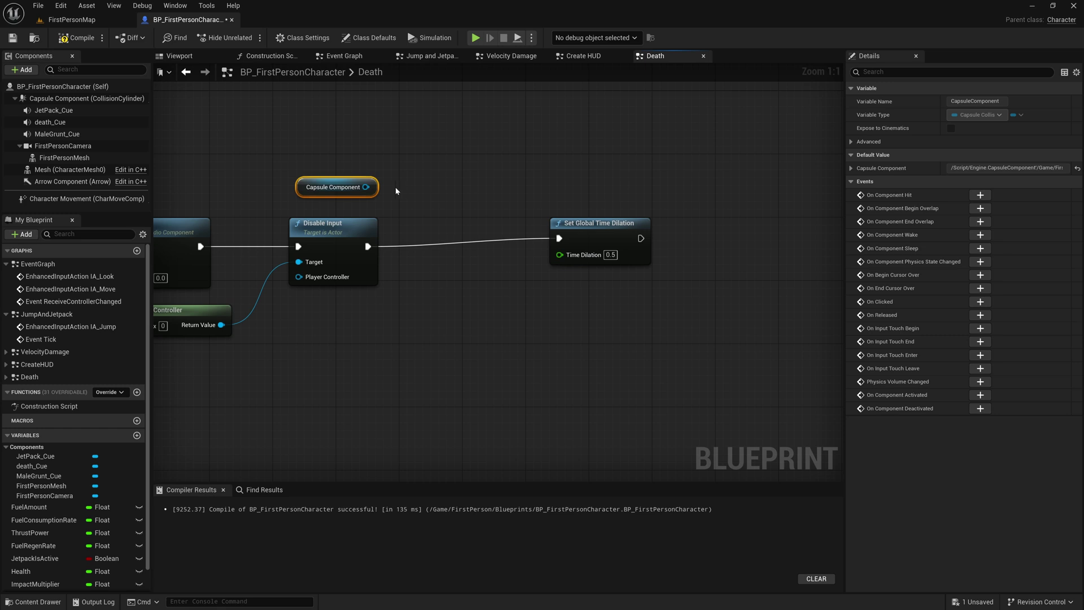
mouse_move(331, 184)
mouse_down()
mouse_move(330, 161)
mouse_move(330, 176)
mouse_move(432, 184)
mouse_up()
text(set)
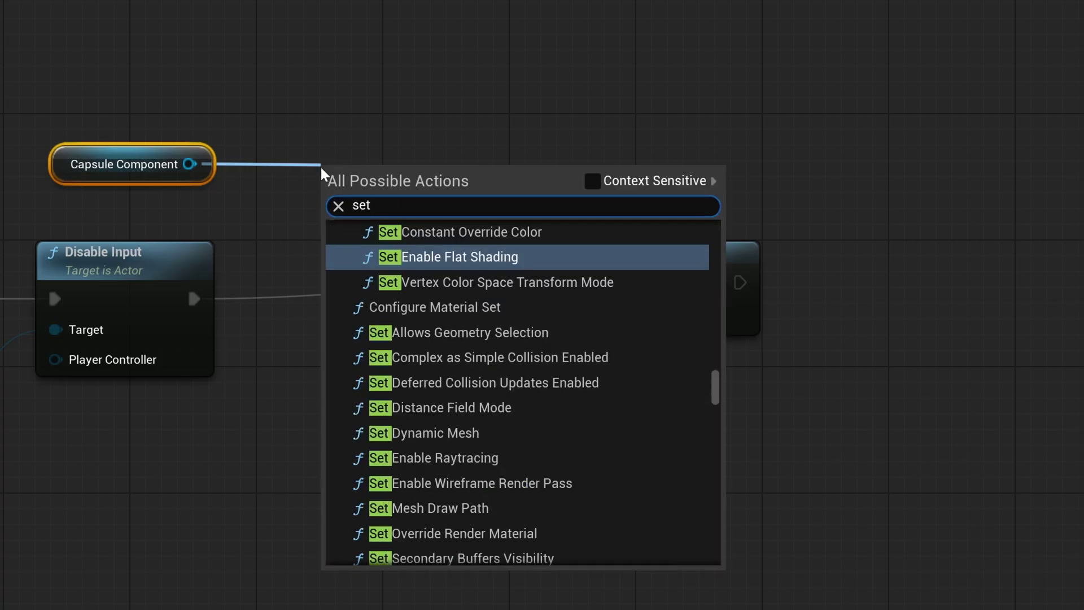
text( simulate)
Insert Set Simulate Physics with Simulate on before time dilation, then start play
click(480, 498)
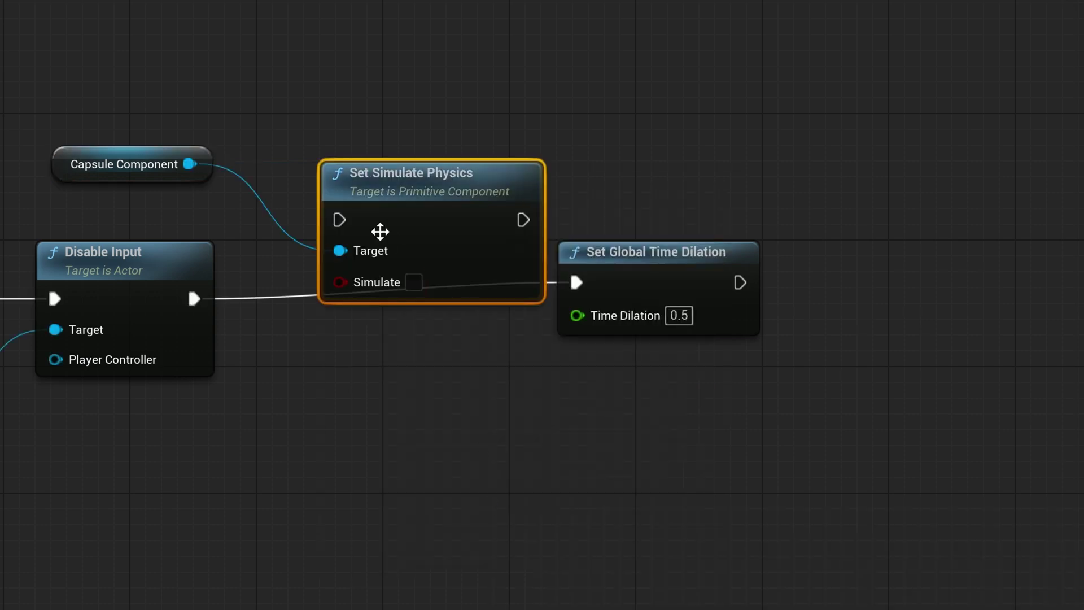
click(414, 281)
drag(195, 298, 339, 219)
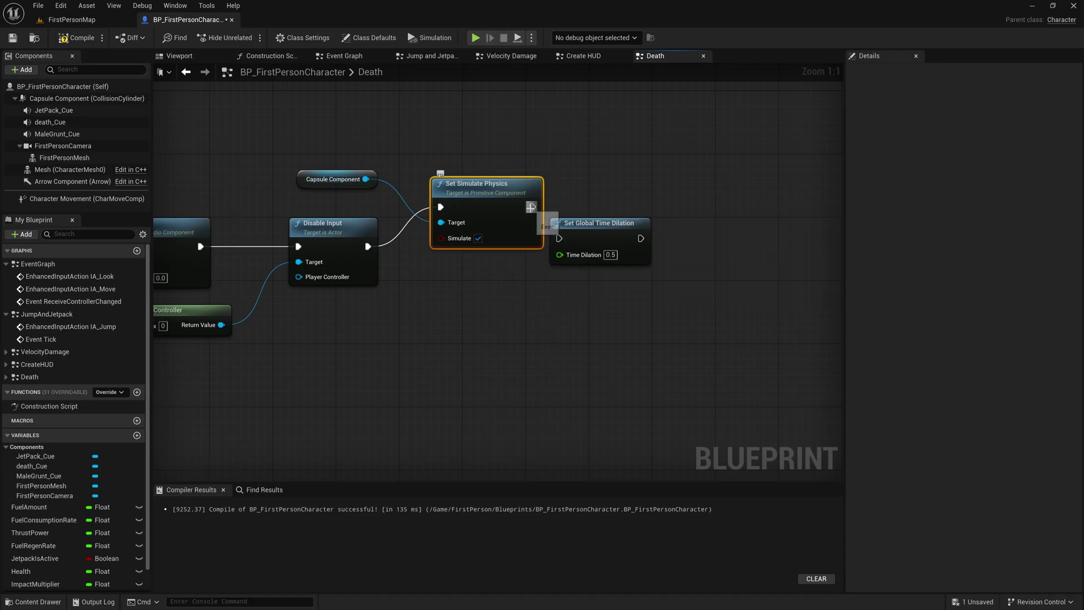
drag(532, 207, 559, 238)
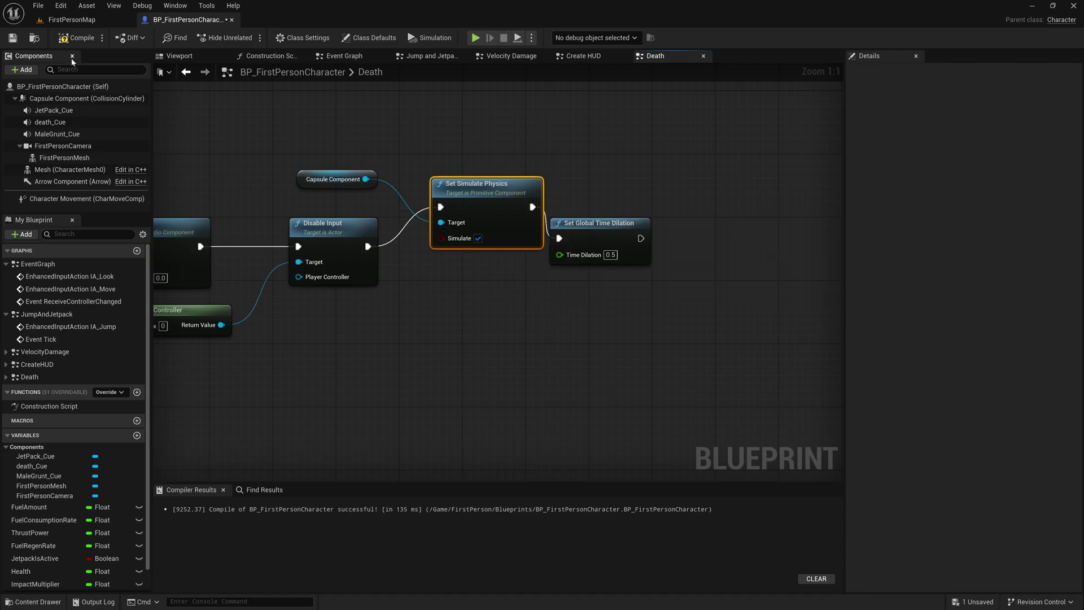
click(72, 19)
key(alt+p)
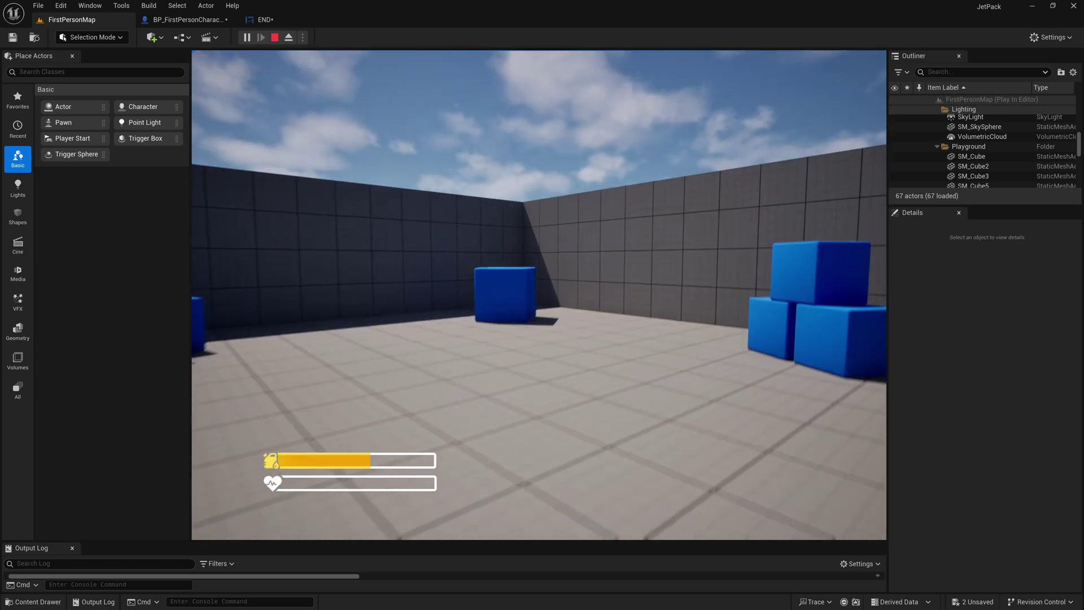
Walk the character forward in FirstPersonMap, then end the play session
key(w)
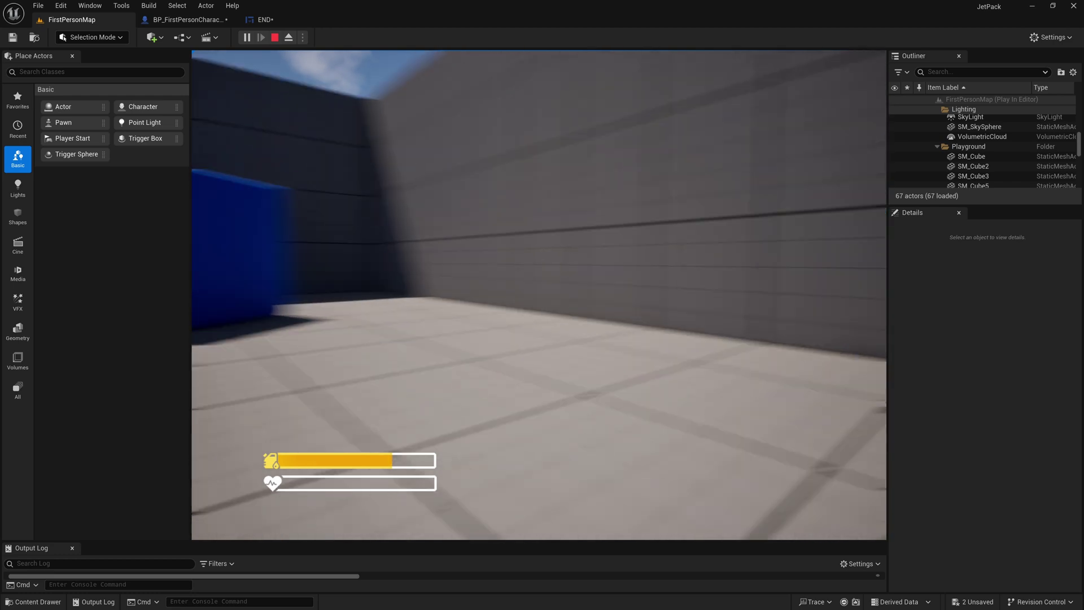
key(Escape)
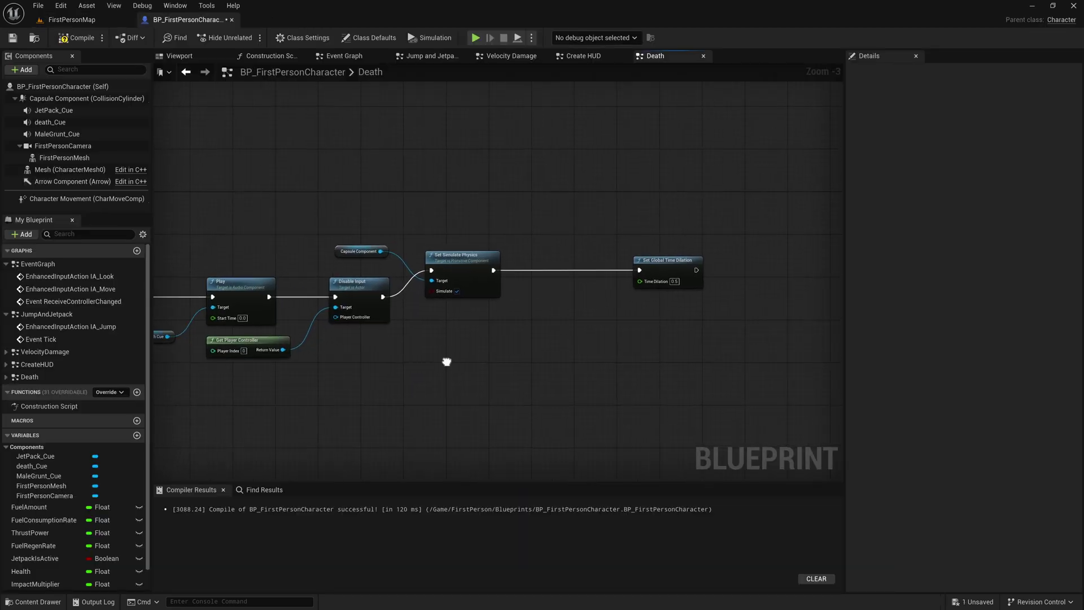
Add Set Angular Damping of 20 on the Capsule Component after Set Simulate Physics
right_drag(491, 328, 478, 386)
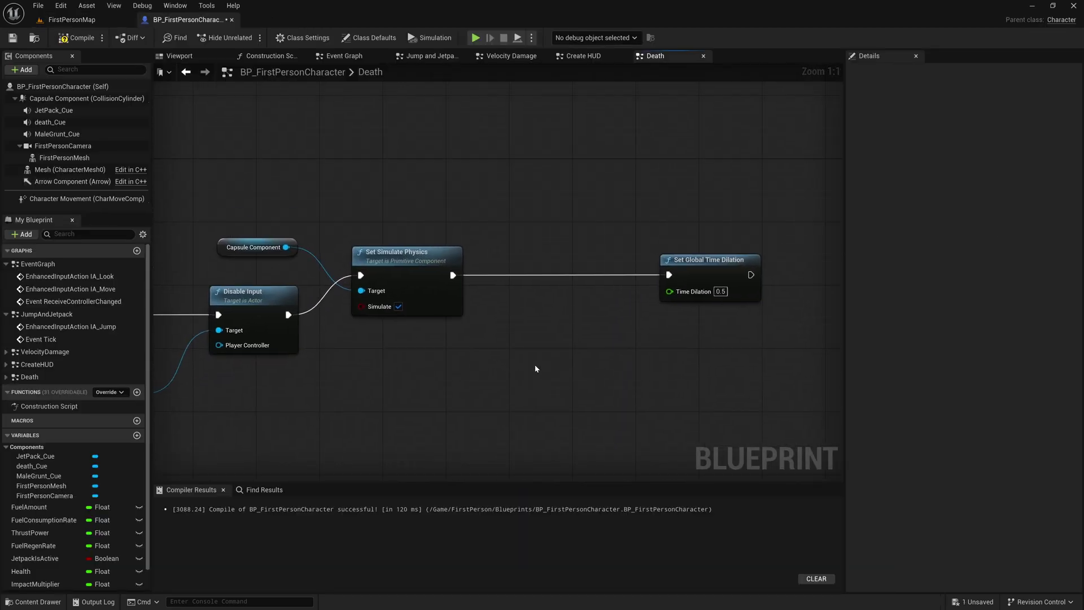
drag(452, 275, 508, 256)
text(set angular)
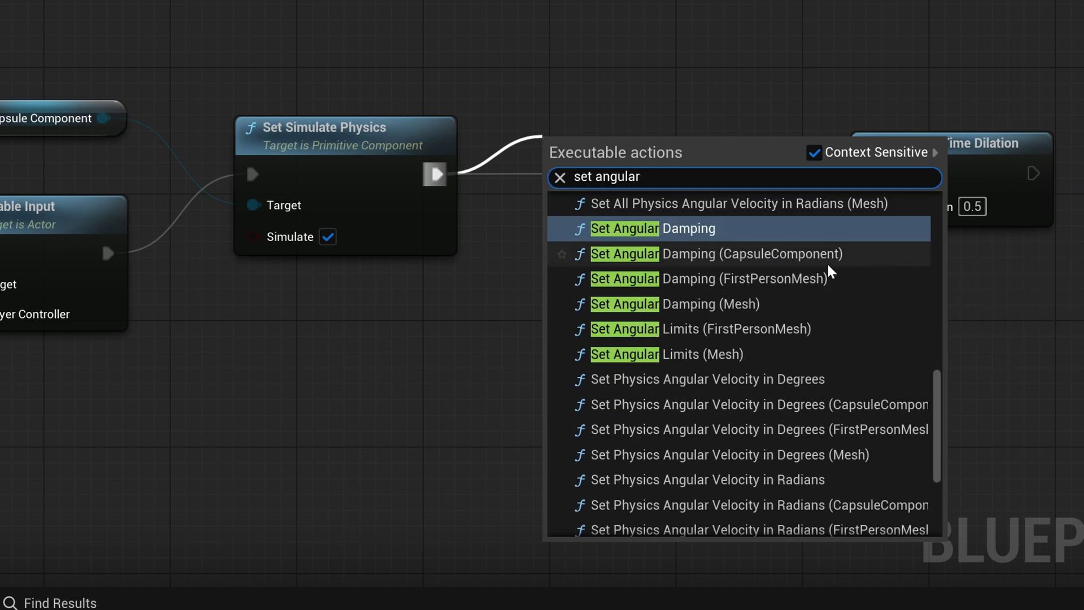
click(763, 258)
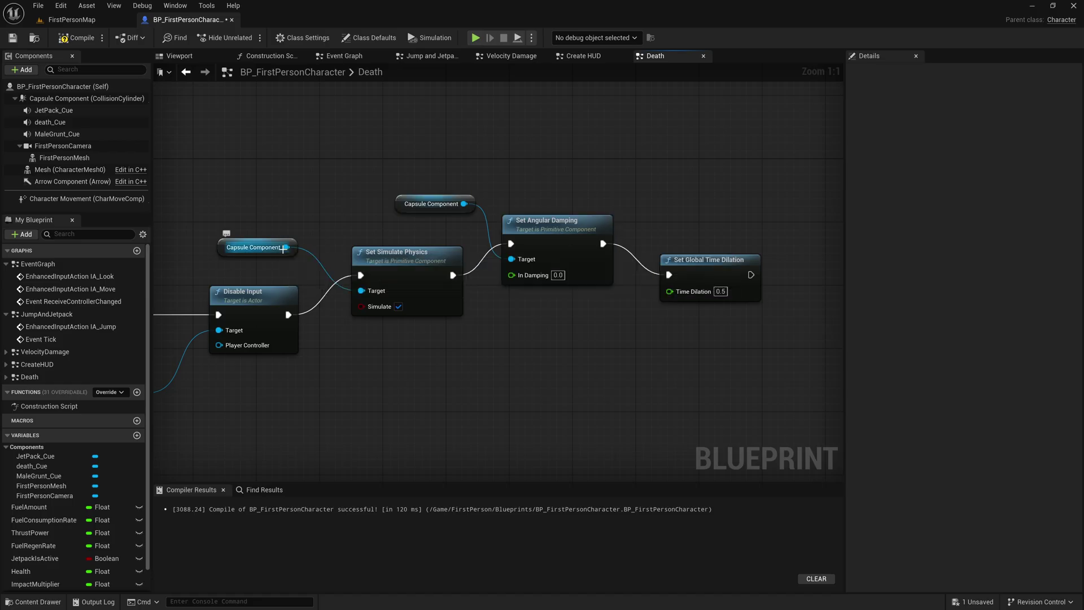
drag(287, 247, 511, 258)
click(431, 204)
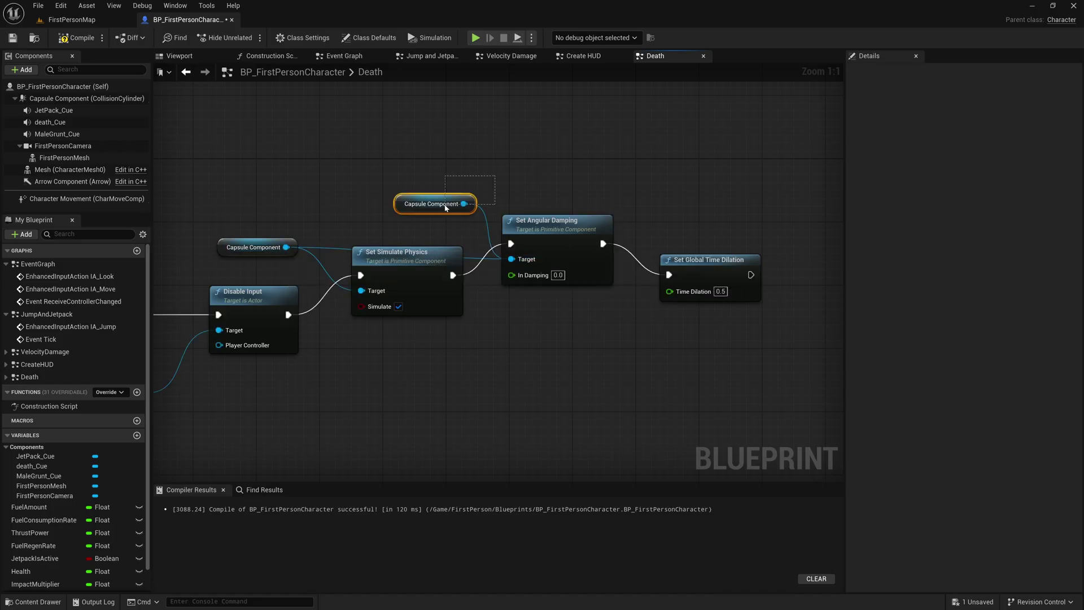
key(Delete)
double_click(330, 245)
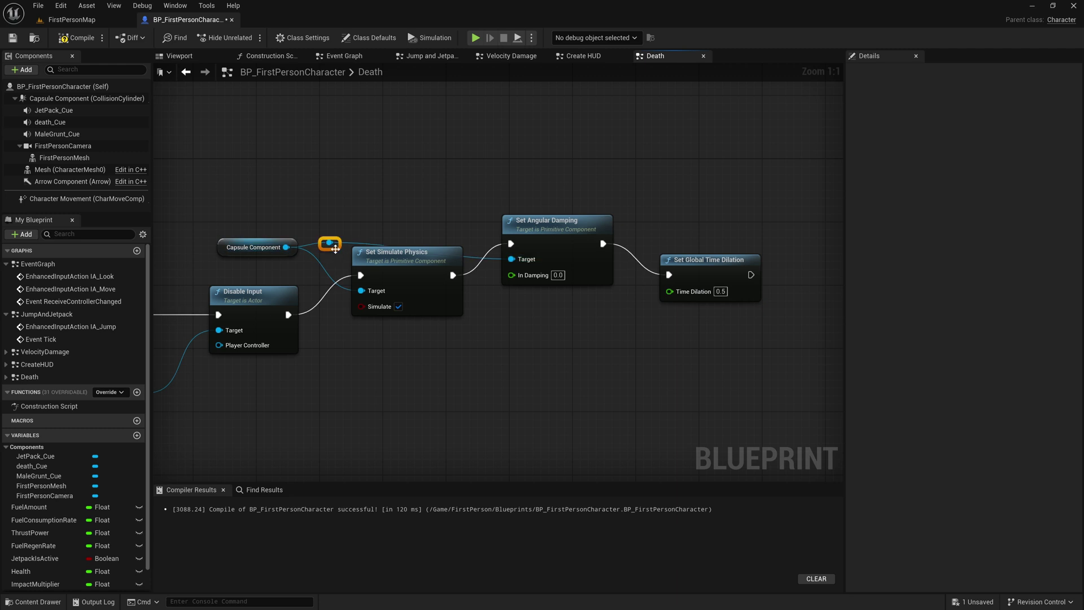
drag(593, 276, 599, 289)
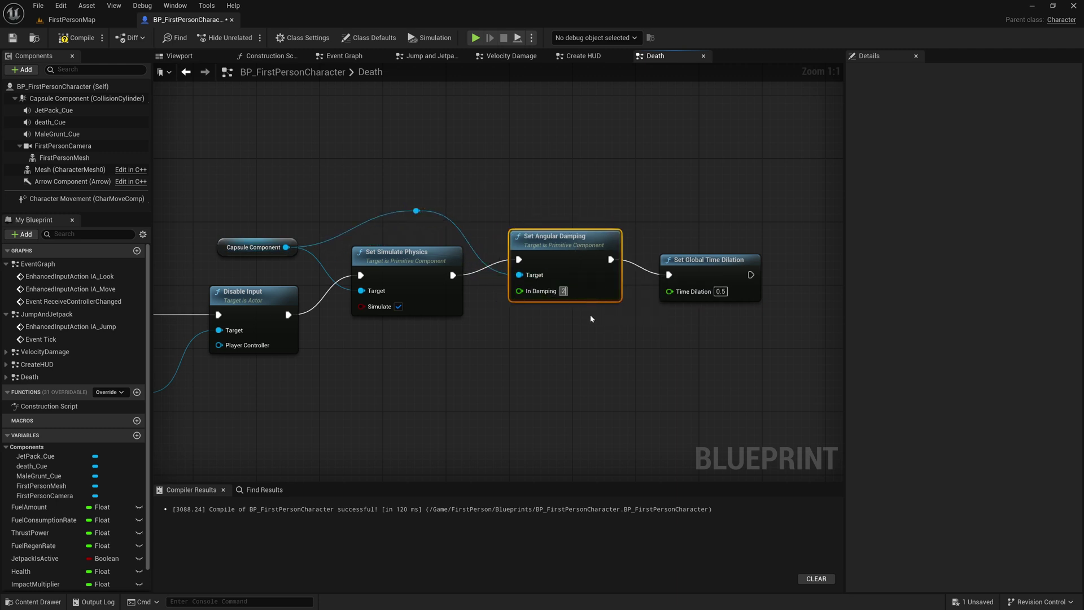
click(577, 341)
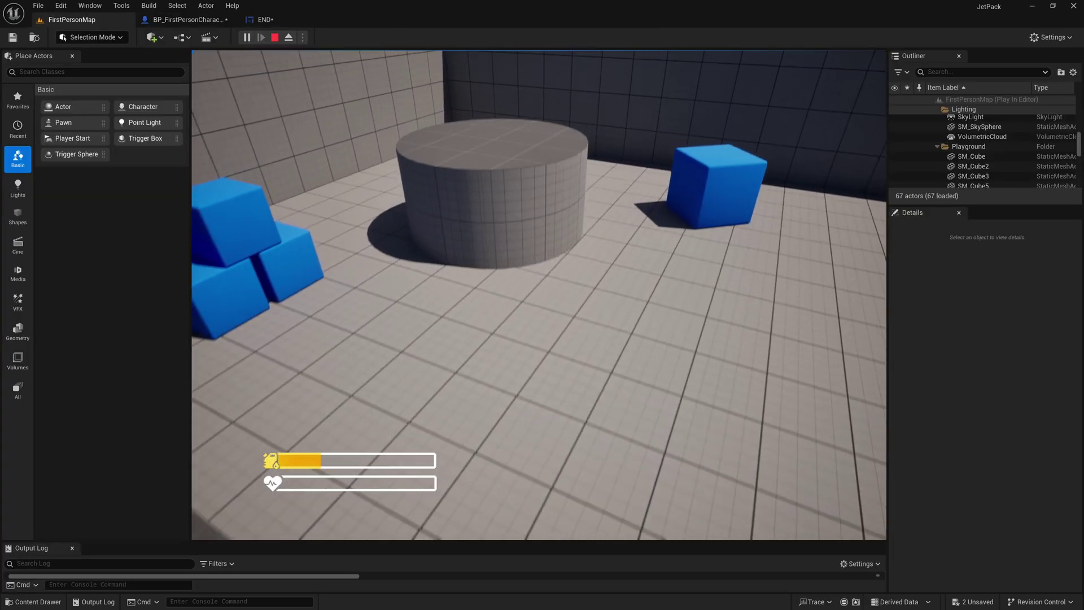
Walk the character forward past the cylinder during the play test
key(w)
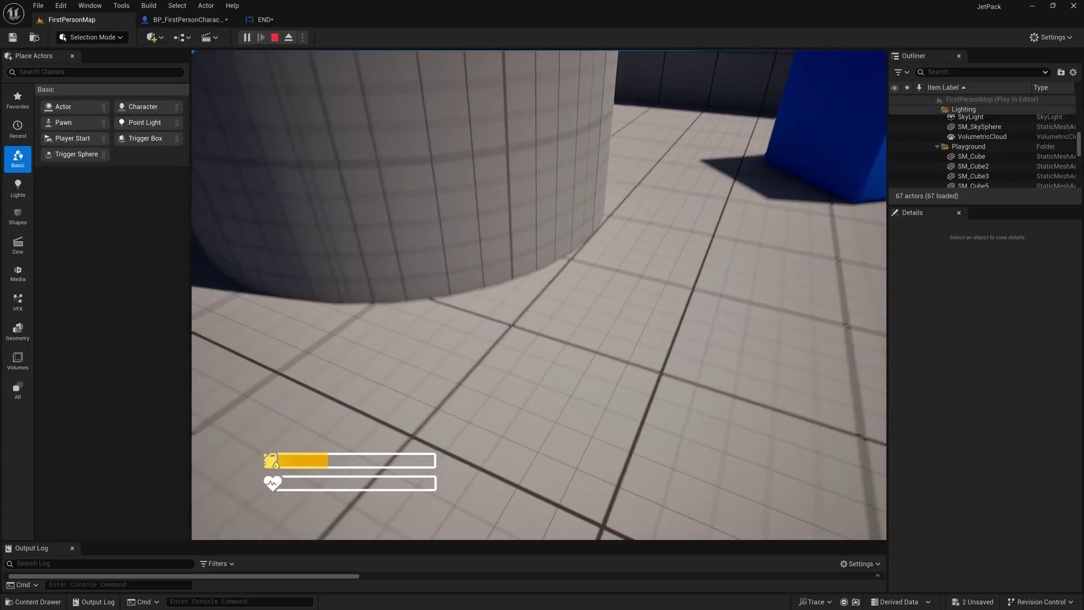
key(w)
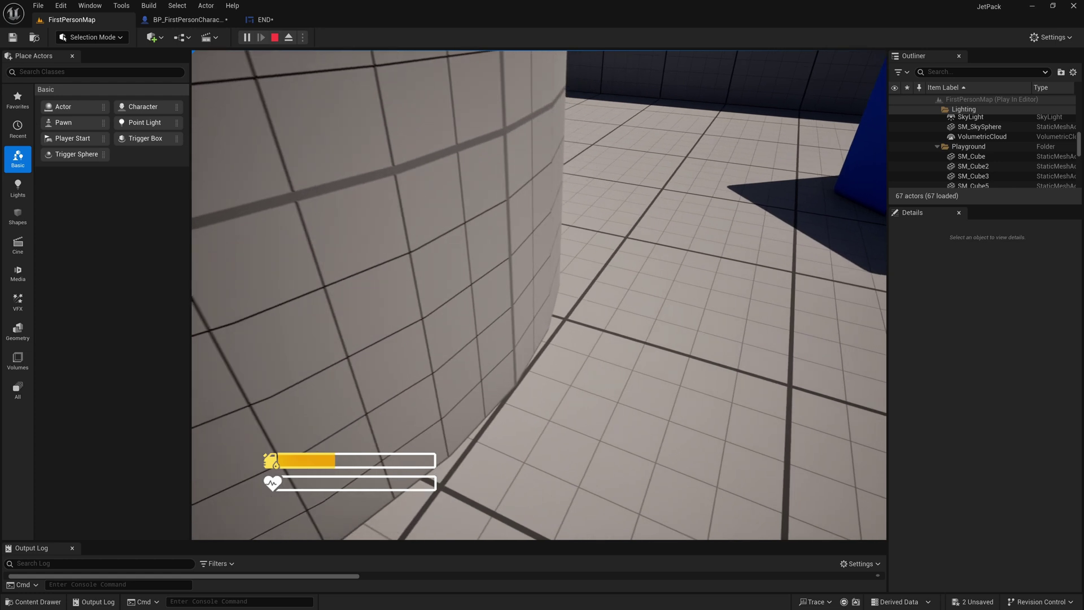
key(w)
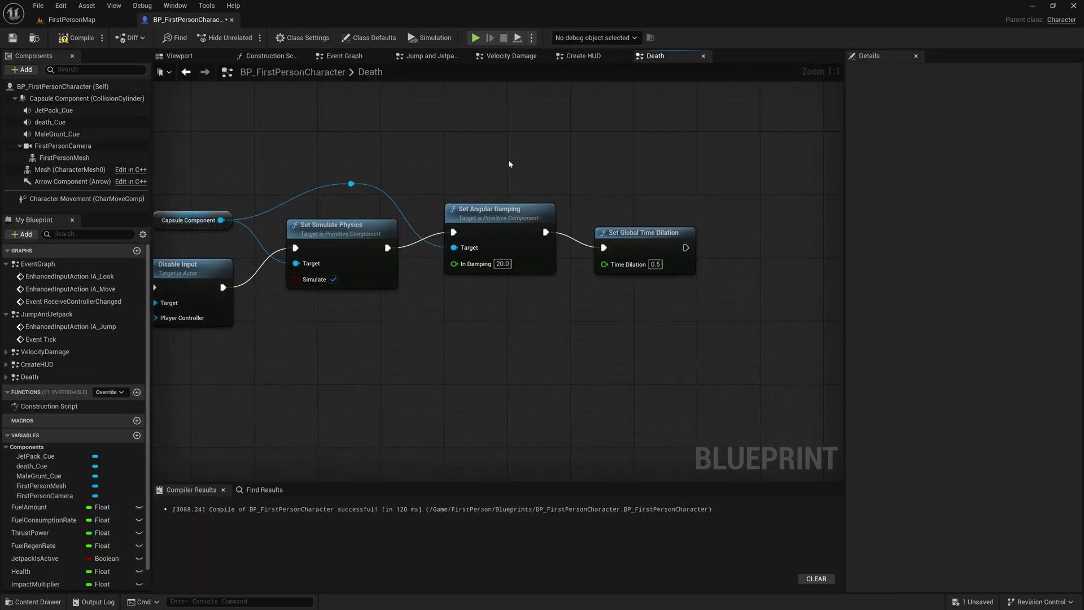
Create a User Widget blueprint named END from the Content Drawer
key(ctrl+space)
right_click(623, 480)
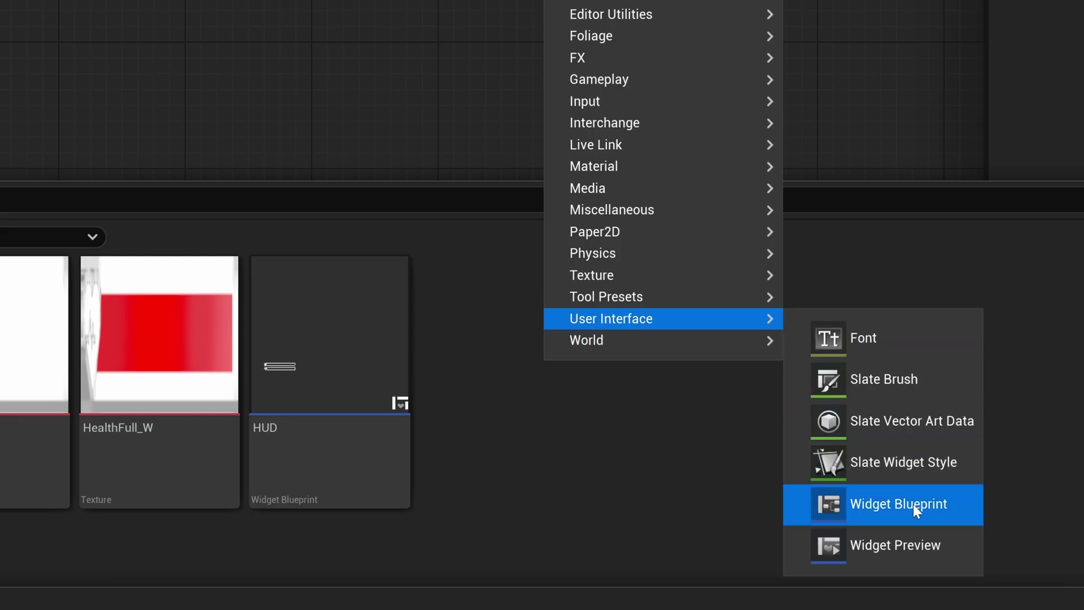
click(913, 504)
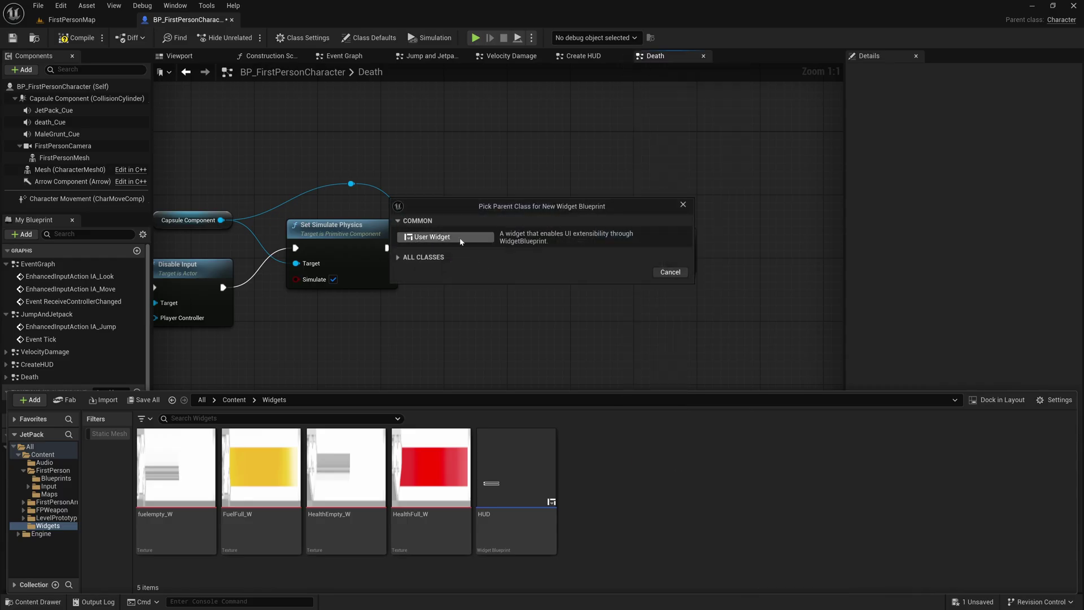
key(Return)
Open END and add a Canvas Panel holding a Button with a Text label
double_click(176, 491)
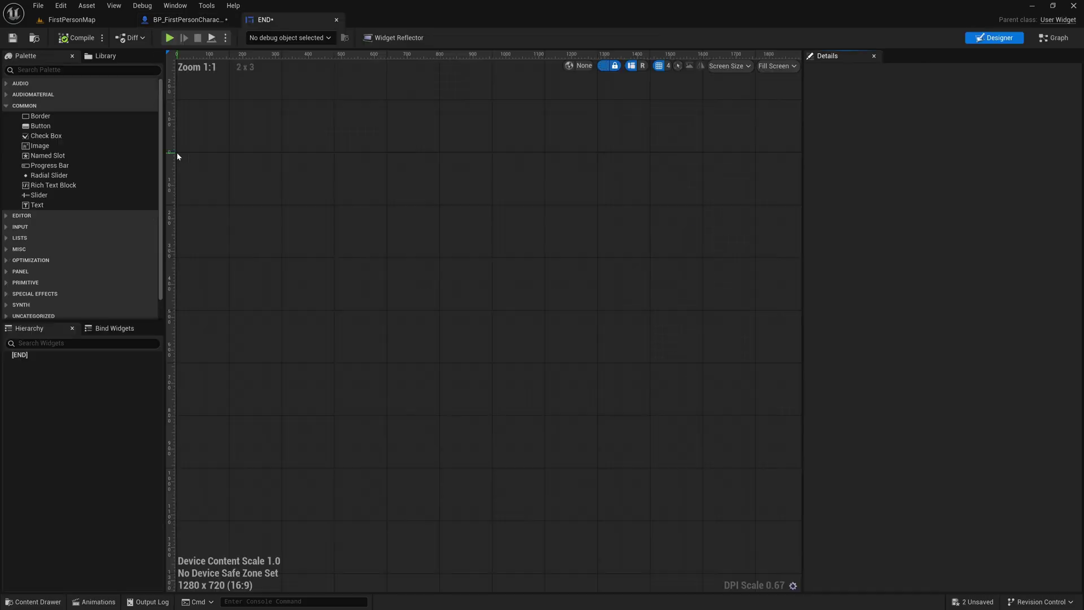
text(canva)
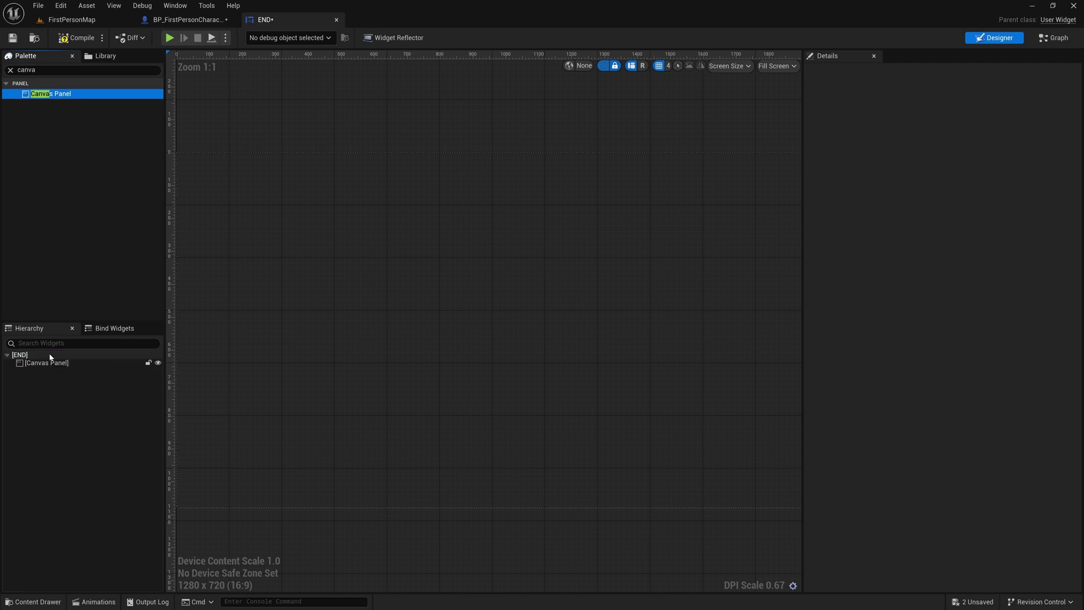
drag(52, 94, 34, 355)
text(utton)
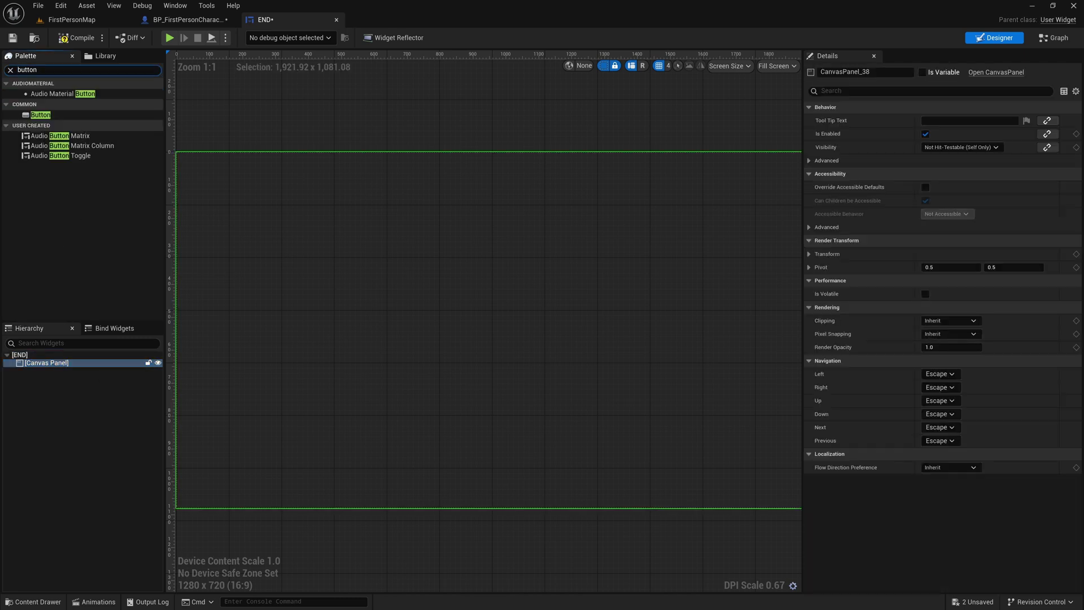
drag(40, 114, 47, 362)
text(te)
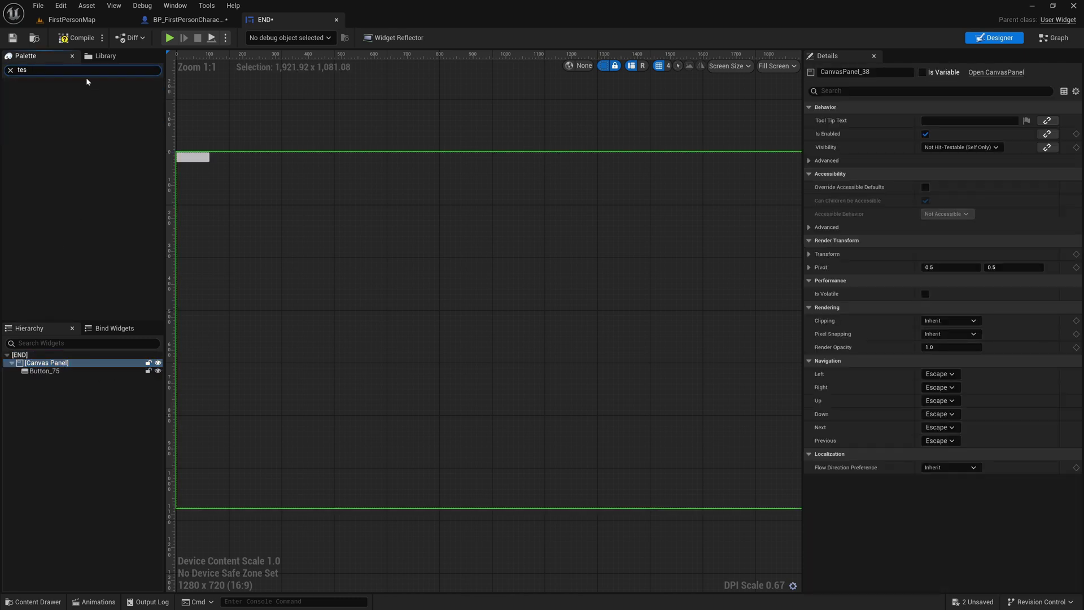
text(xt)
drag(38, 103, 71, 374)
Anchor the button at centre, sized 250×60, with position offset -125/-30
click(70, 371)
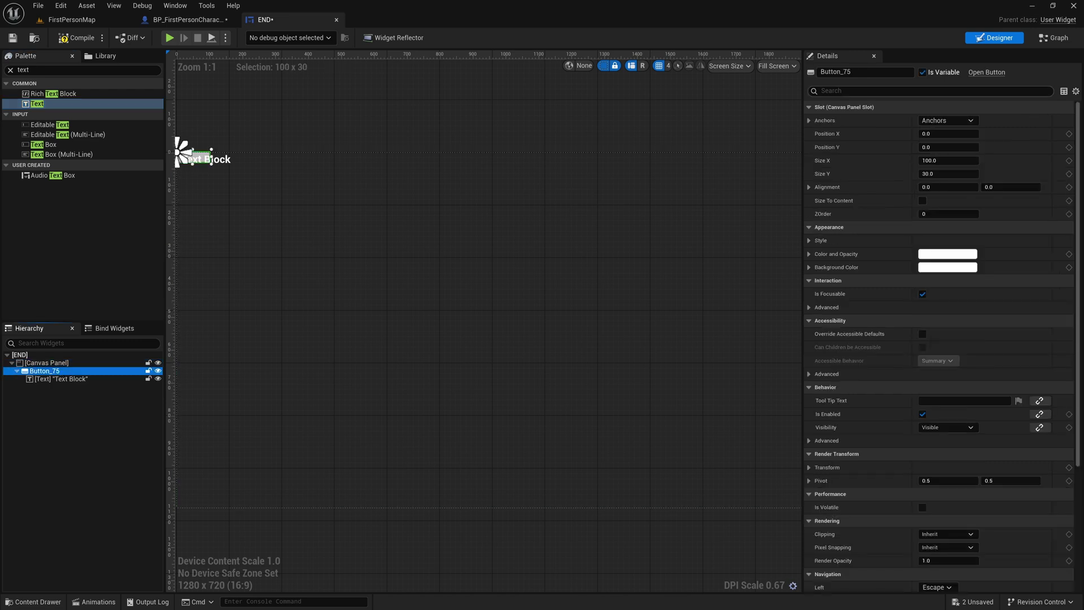
click(947, 120)
click(971, 178)
click(946, 133)
text(0)
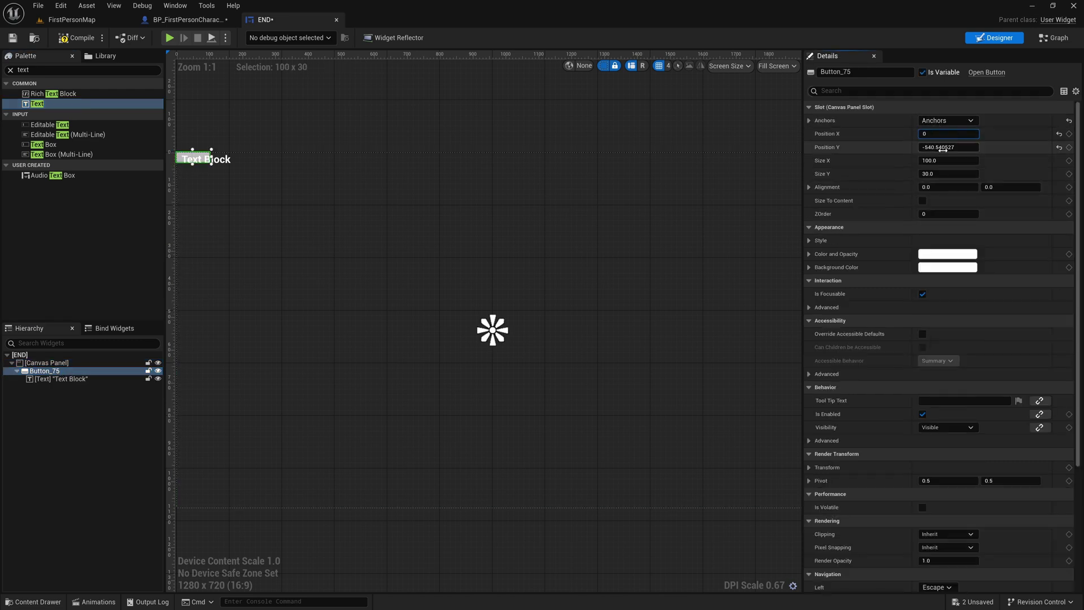
key(Tab)
text(0)
key(Return)
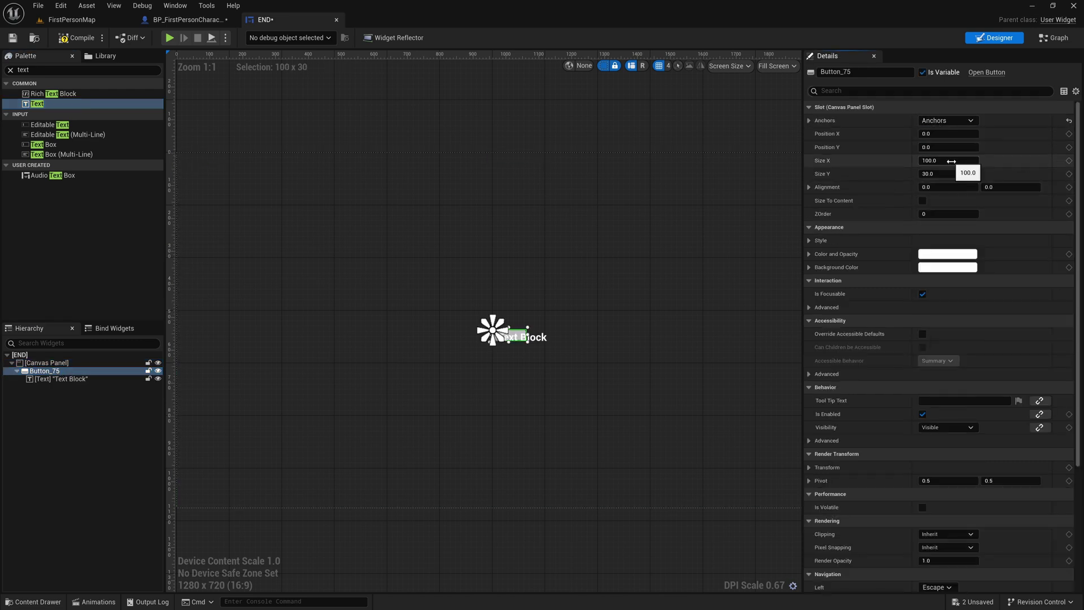
text(250)
key(Return)
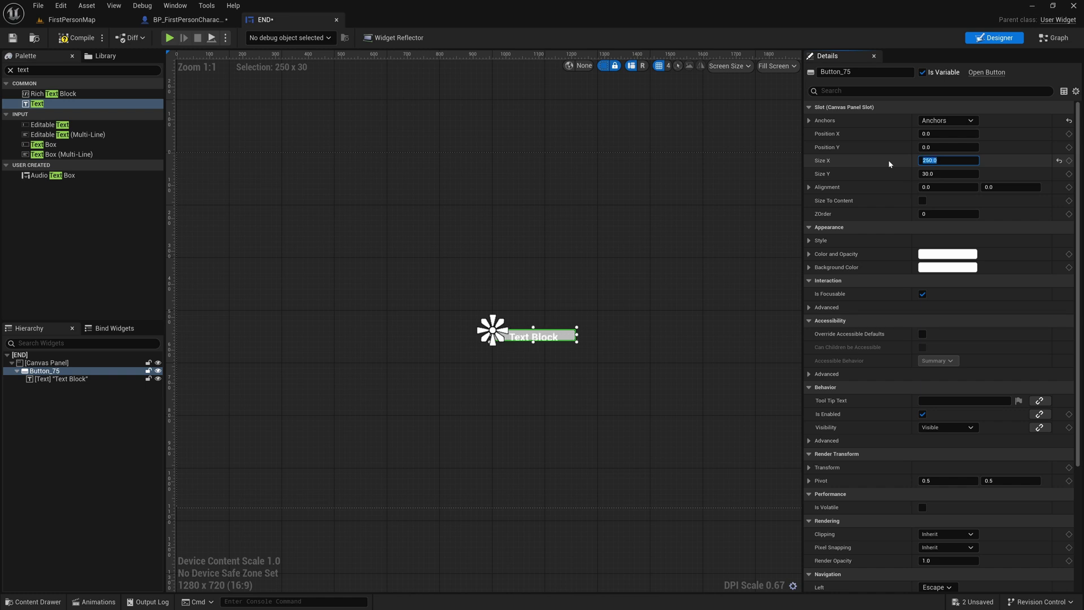
click(945, 174)
text(60)
key(Return)
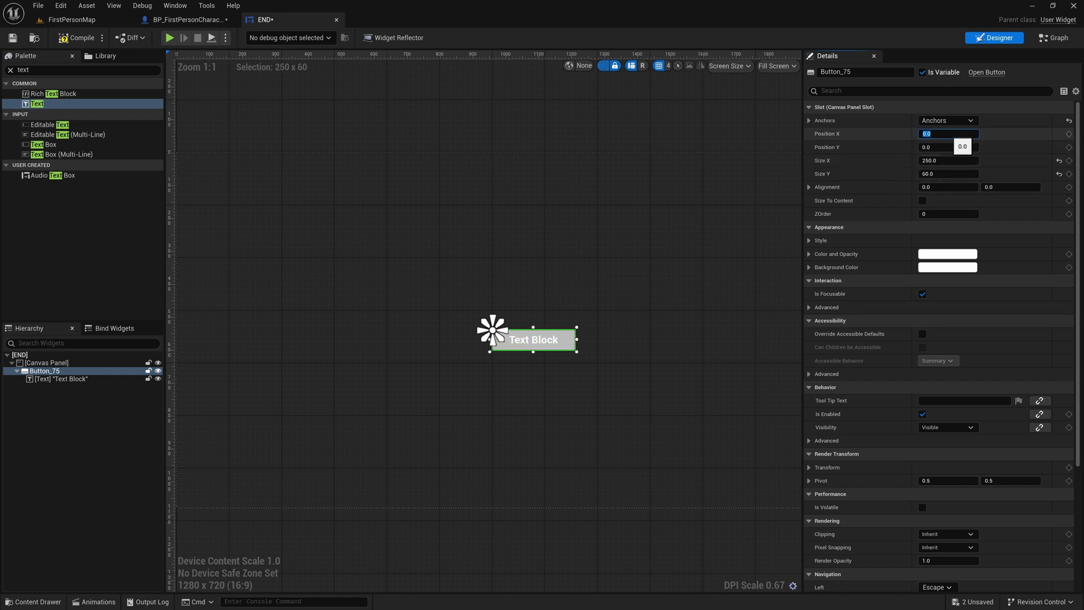
text(-125)
key(Return)
text(-)
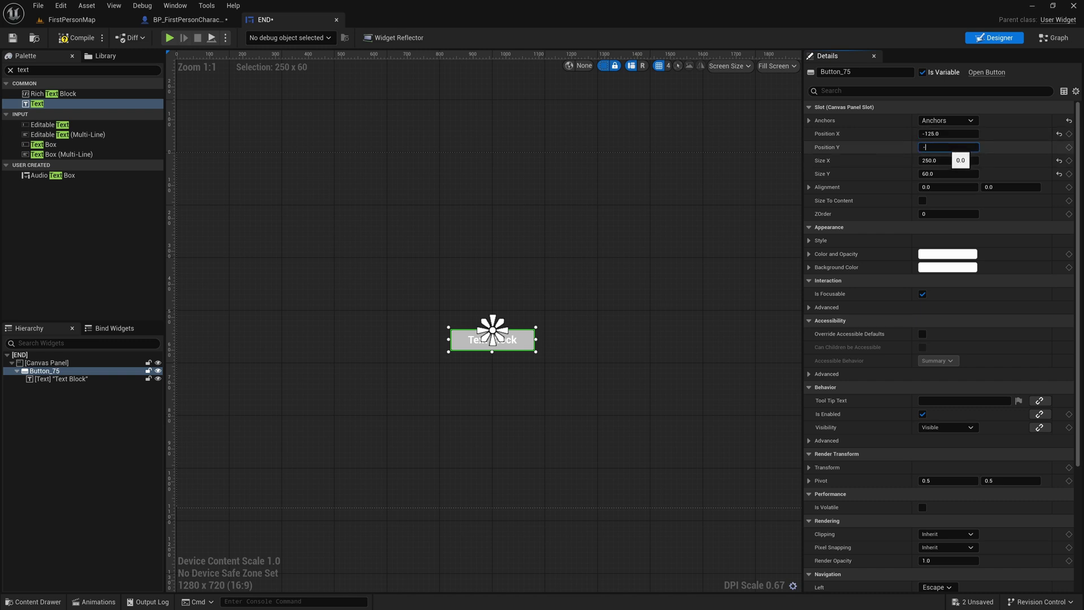
text(30)
key(Return)
scroll(400, 328, down, 1)
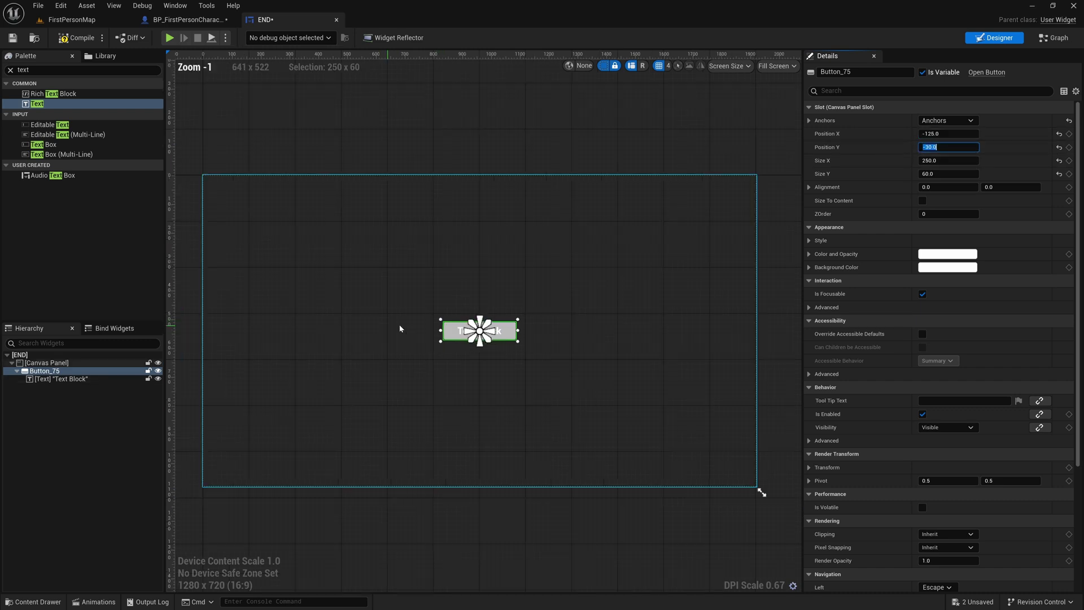
scroll(423, 330, up, 1)
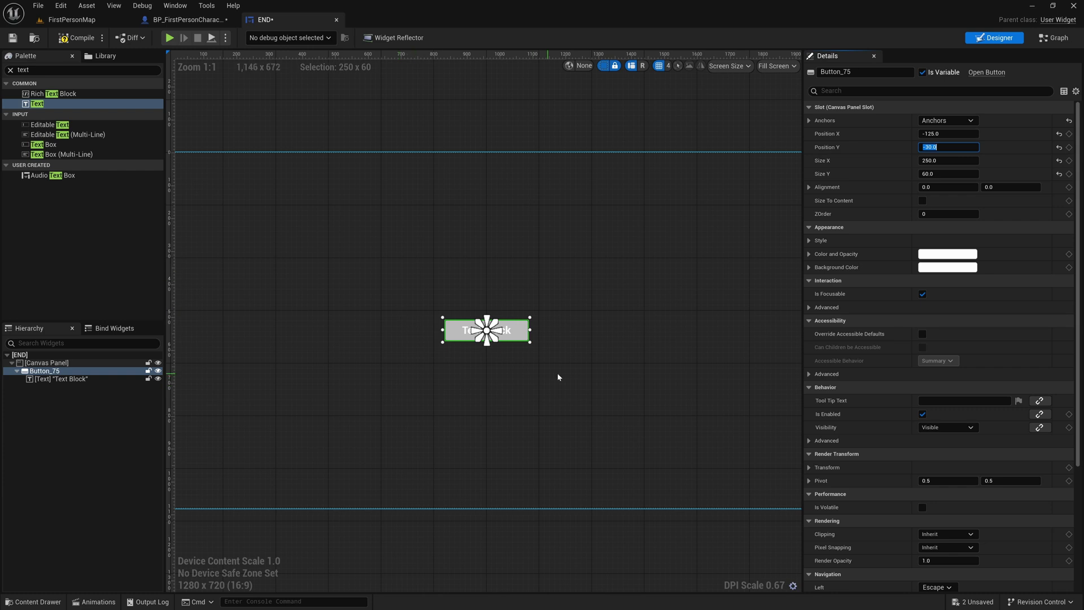
Set the button style's Normal tint to black
click(809, 240)
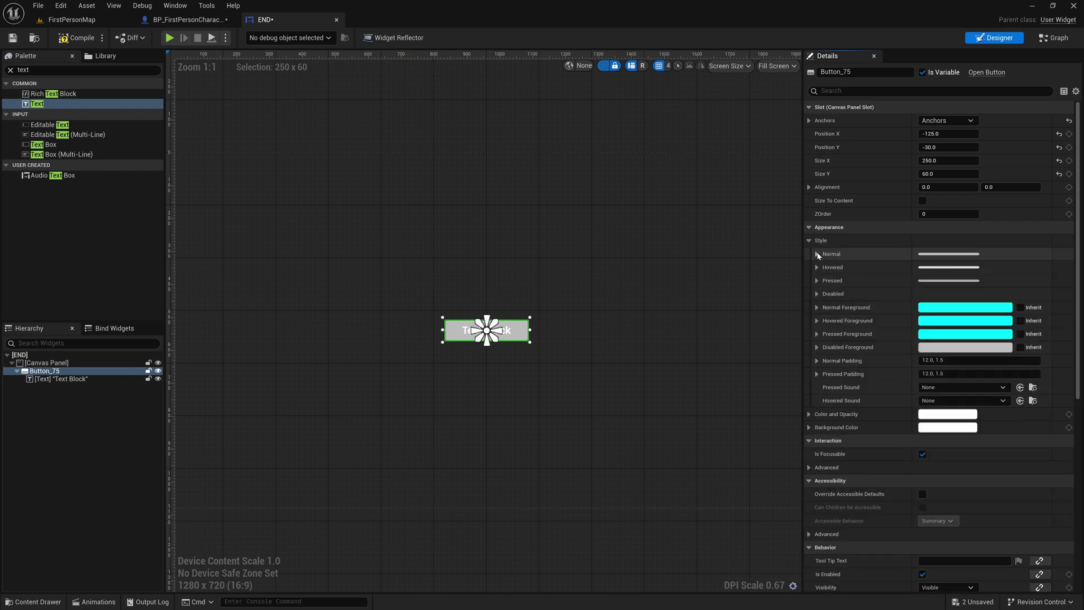
click(818, 253)
click(962, 310)
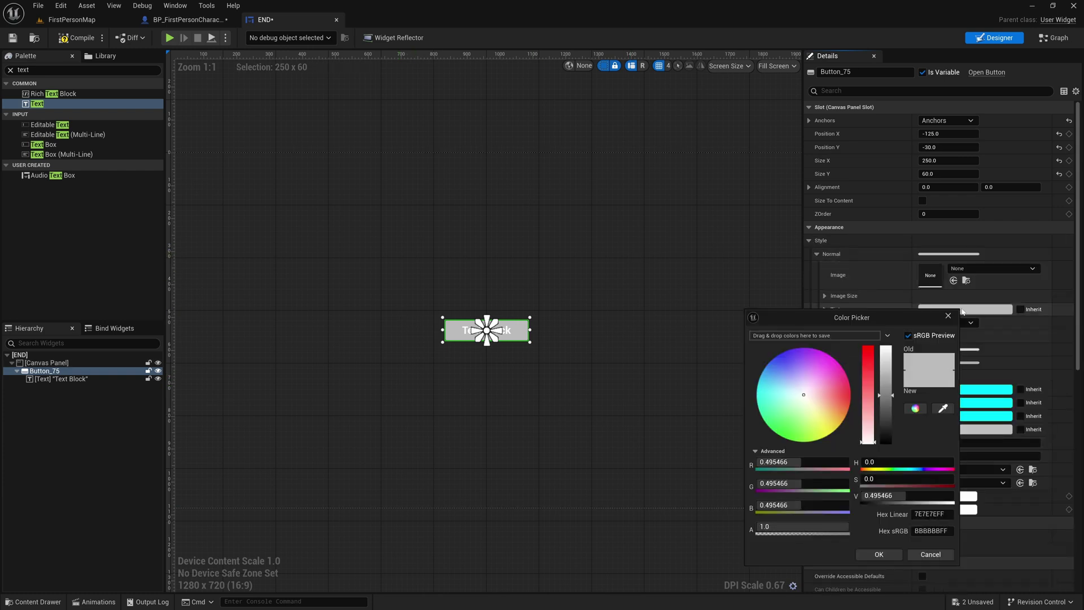
drag(913, 317, 865, 314)
drag(859, 402, 859, 449)
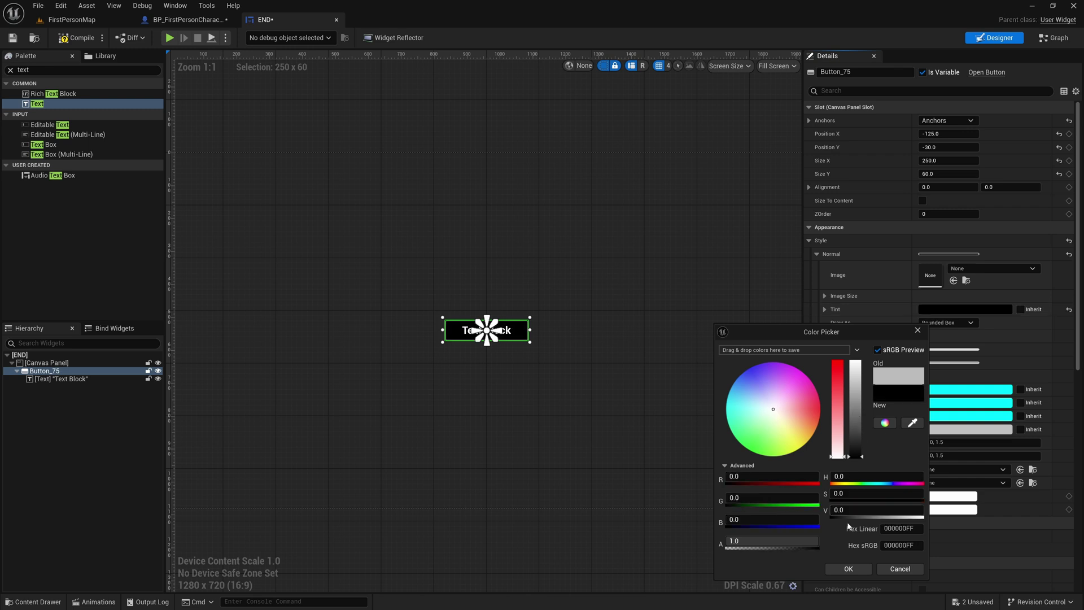
click(853, 564)
Set the Hovered tint to grey and collapse the Style settings
click(817, 349)
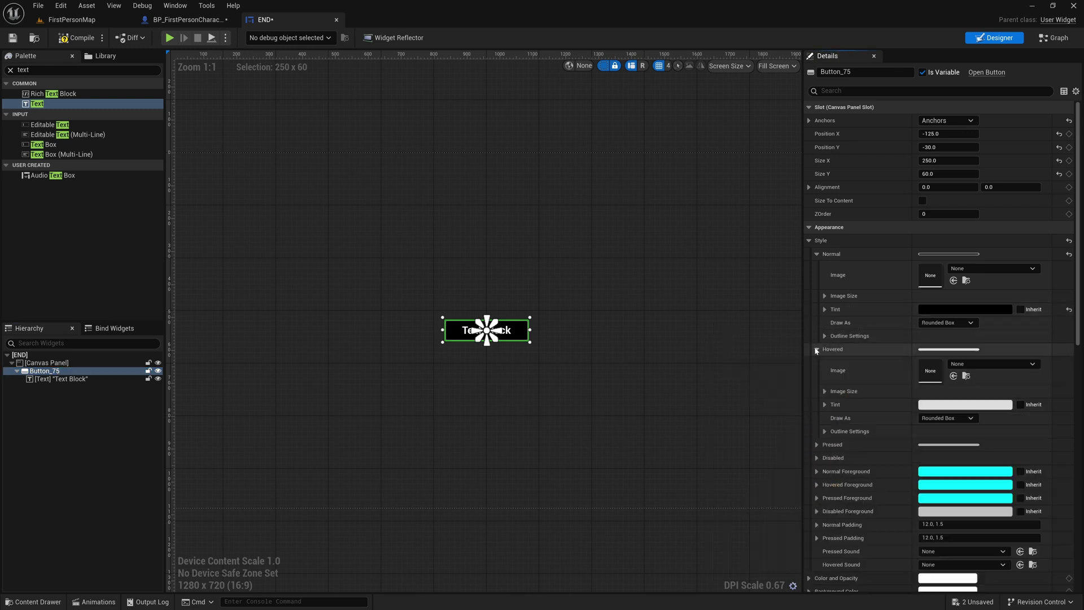
click(959, 406)
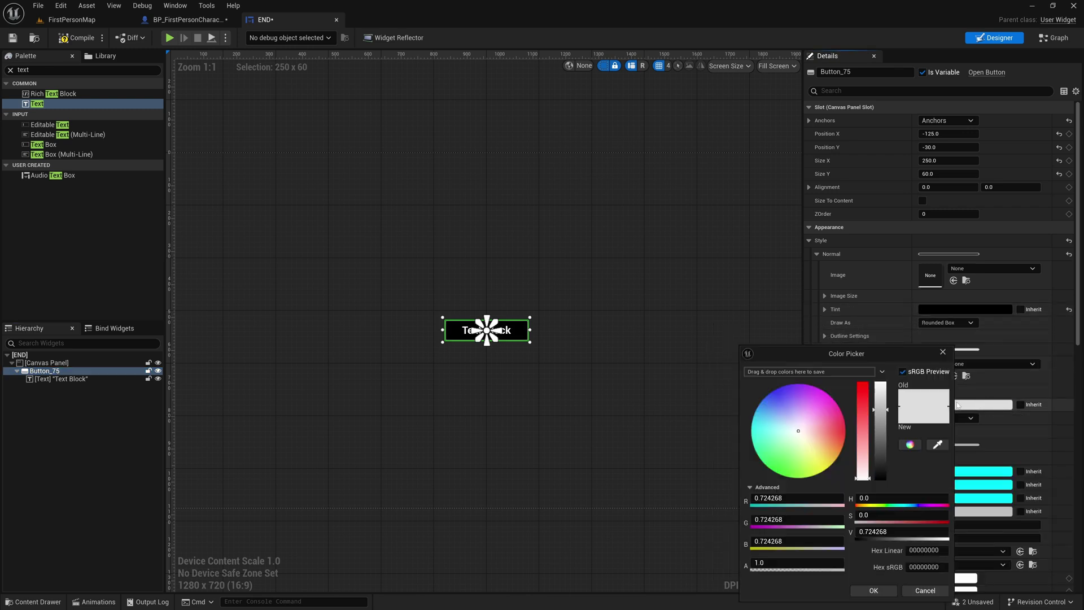
drag(882, 385, 881, 462)
click(875, 590)
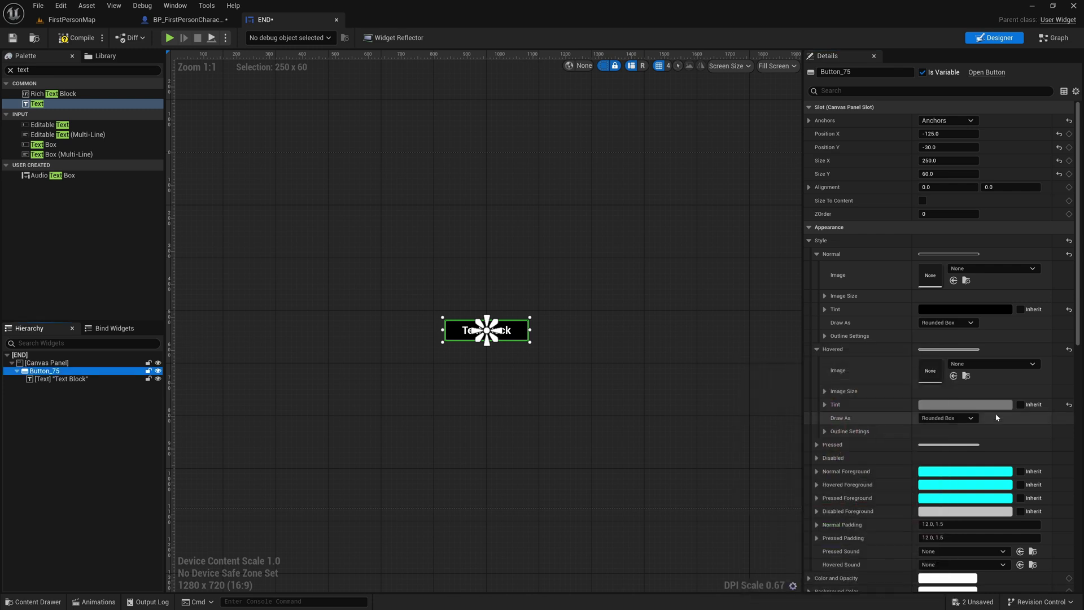
click(811, 241)
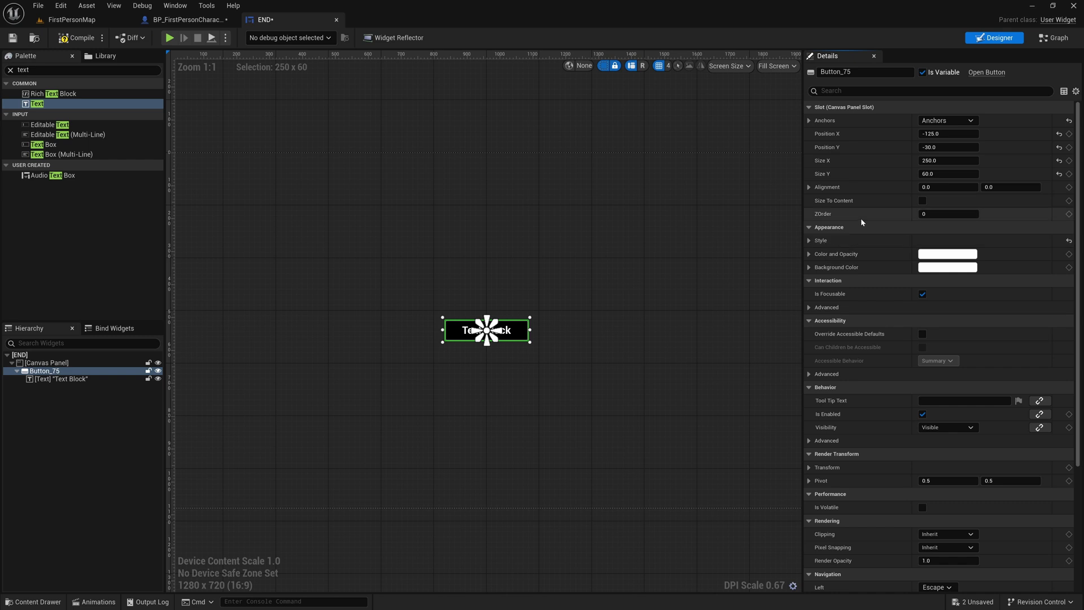
click(544, 362)
scroll(544, 363, up, 4)
Rename the button respawn, label it Respawn, and add its On Clicked event
double_click(517, 315)
text(res)
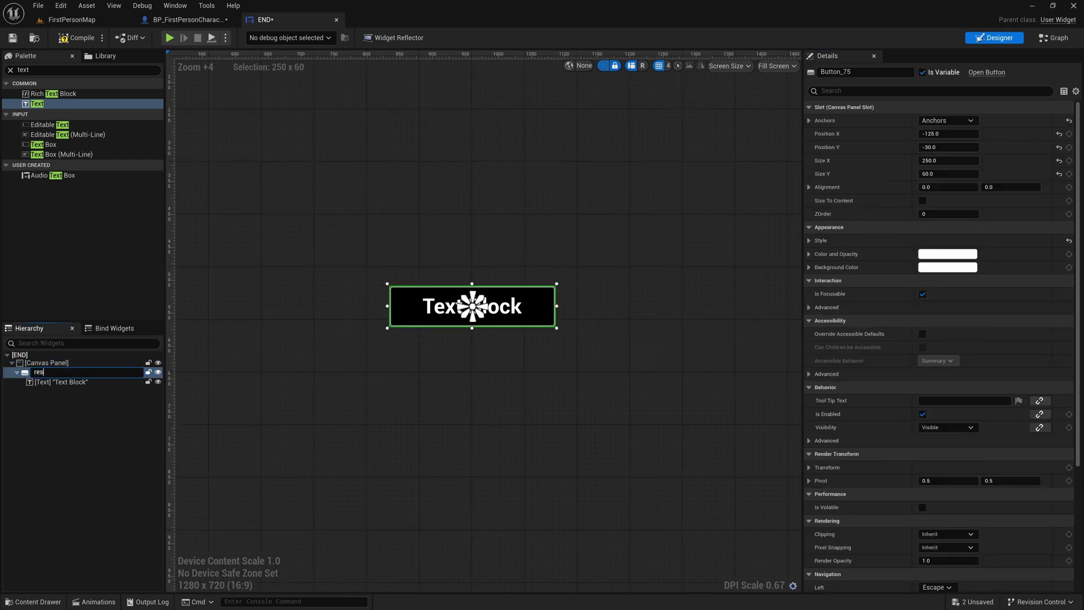
text(pawn)
click(472, 306)
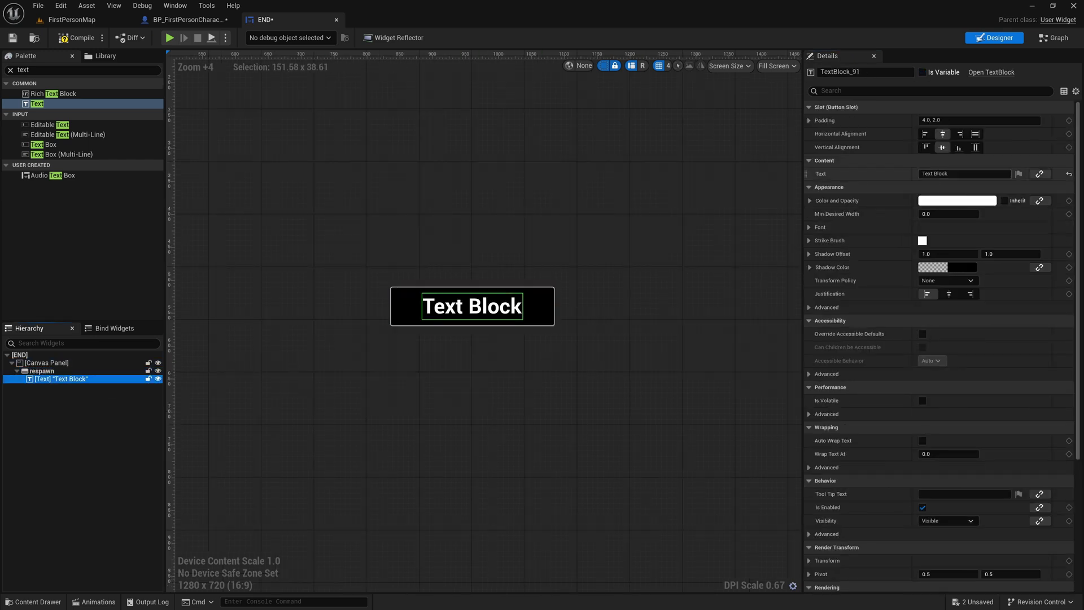
click(958, 173)
text(Respawn)
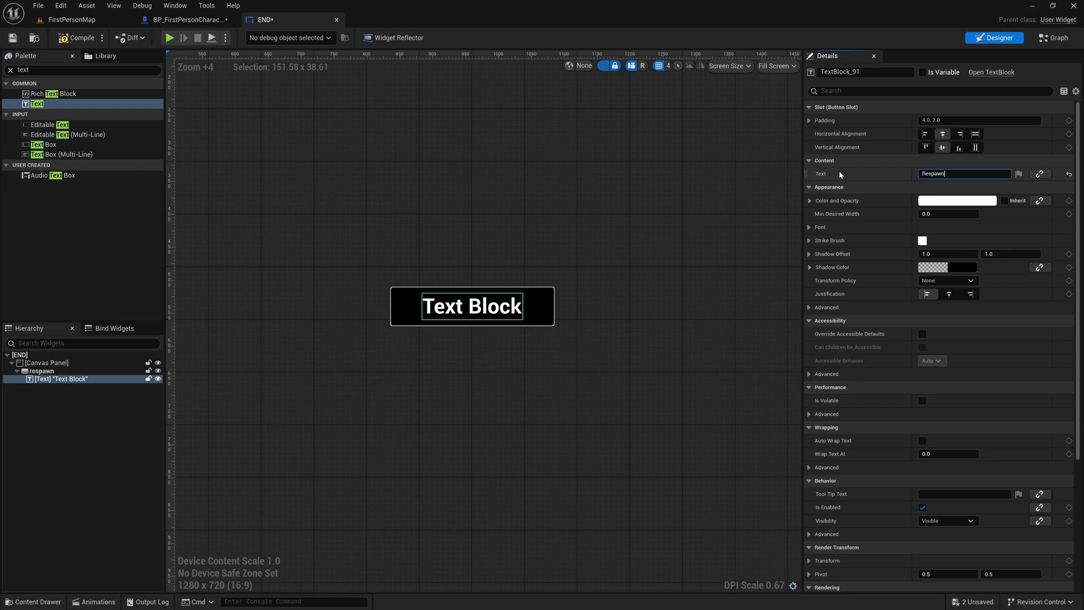
key(Return)
click(530, 316)
scroll(962, 276, down, 5)
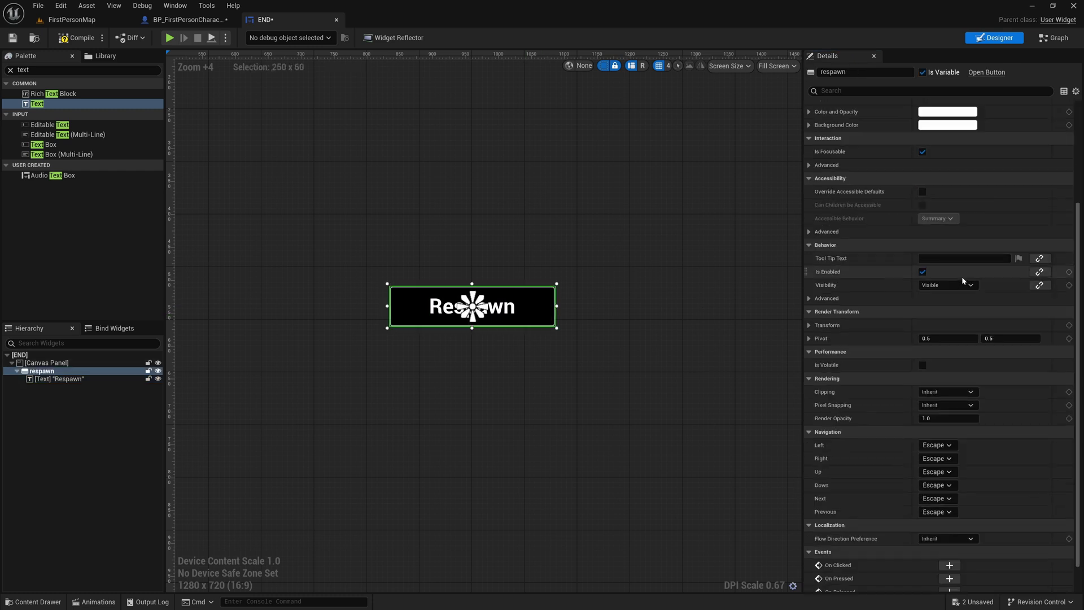
scroll(962, 276, down, 1)
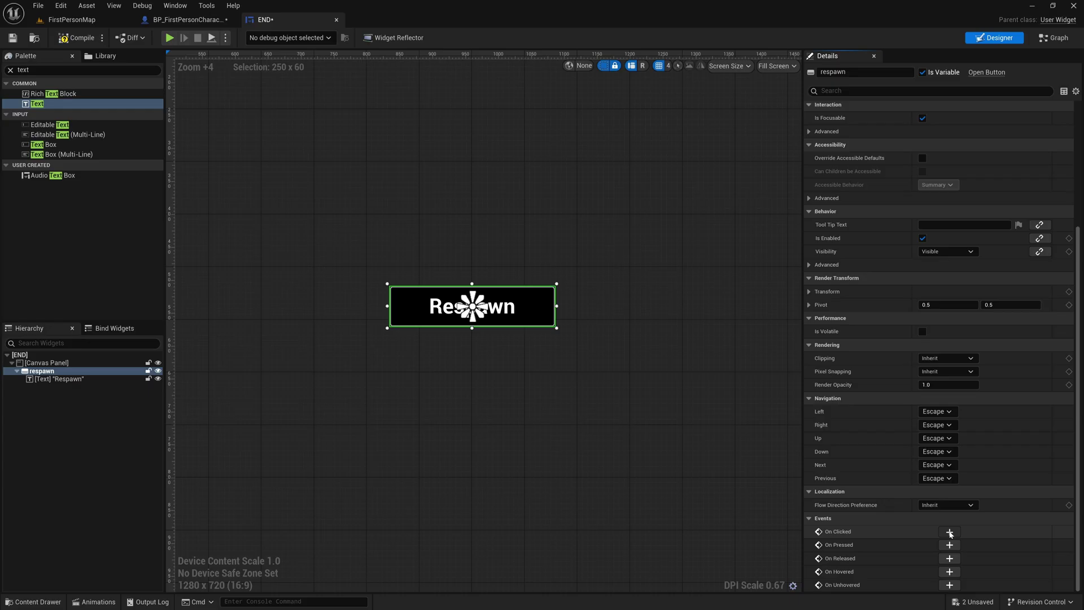
click(735, 392)
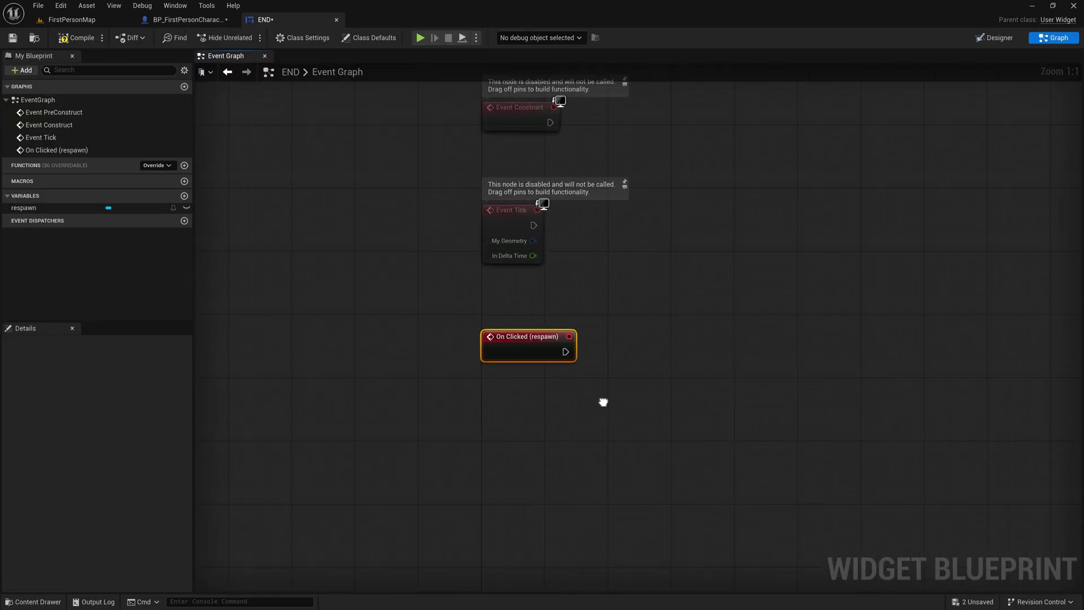
Follow the respawn On Clicked event with Open Level (by Object Reference) set to FirstPersonMap
right_drag(714, 387, 472, 554)
right_click(471, 359)
click(719, 315)
right_drag(631, 298, 595, 272)
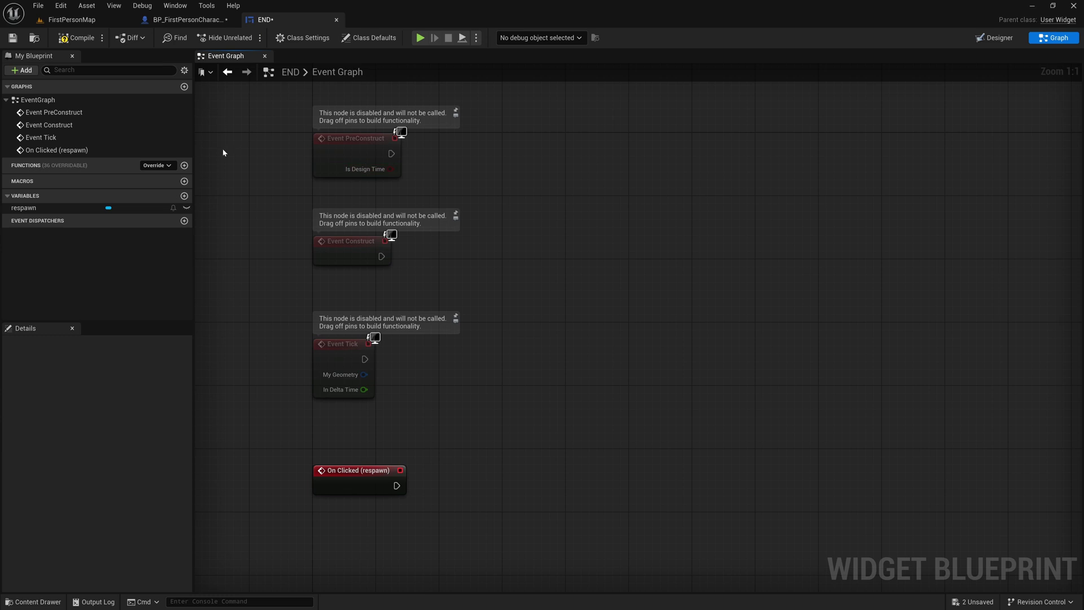
right_drag(232, 166, 235, 138)
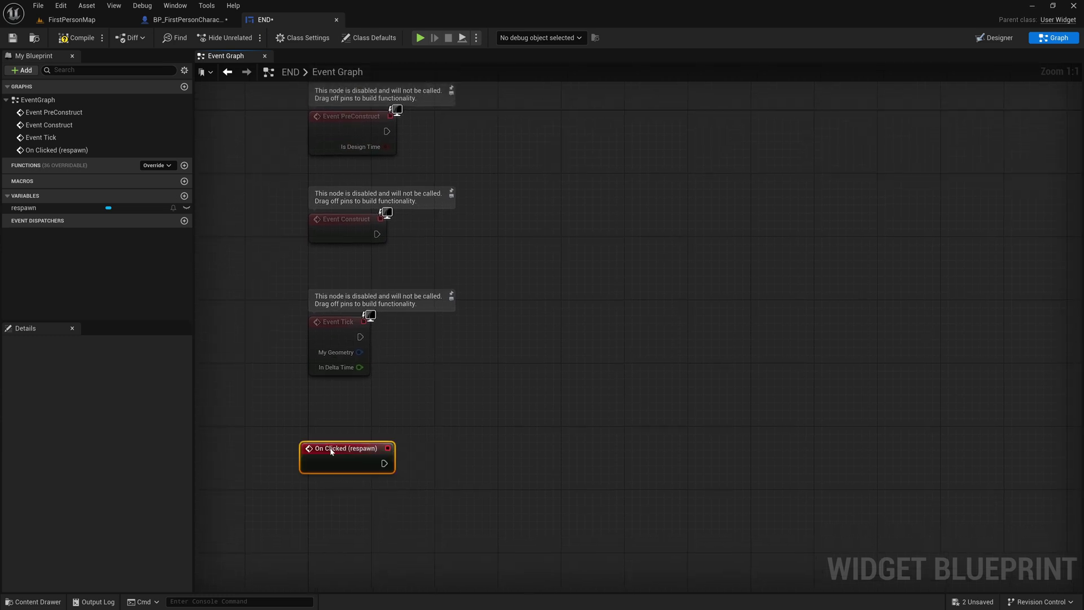
right_drag(300, 449, 298, 304)
click(385, 305)
drag(395, 319, 477, 318)
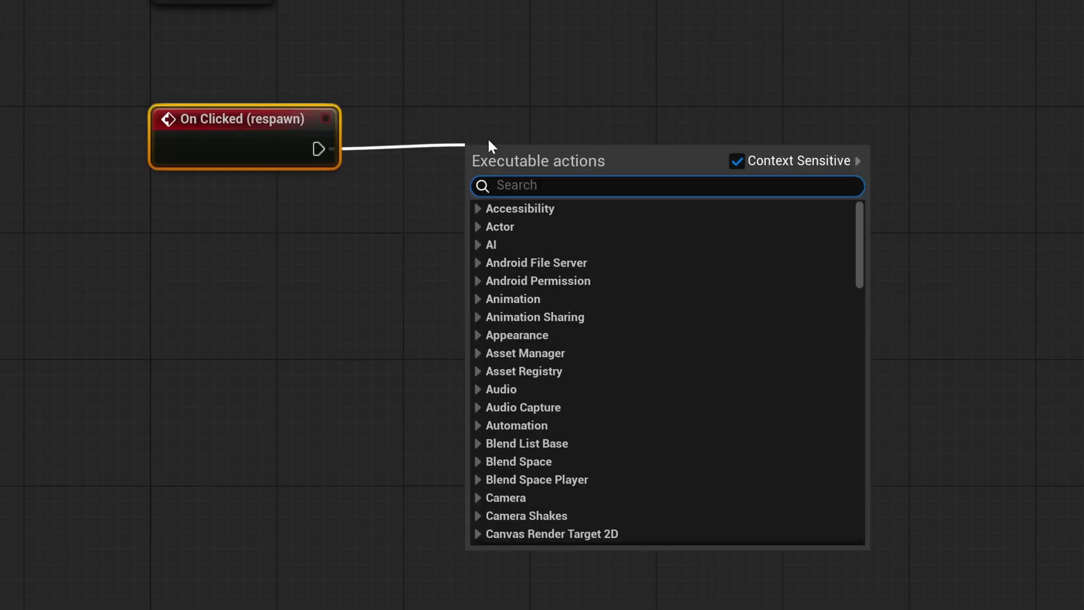
text(open)
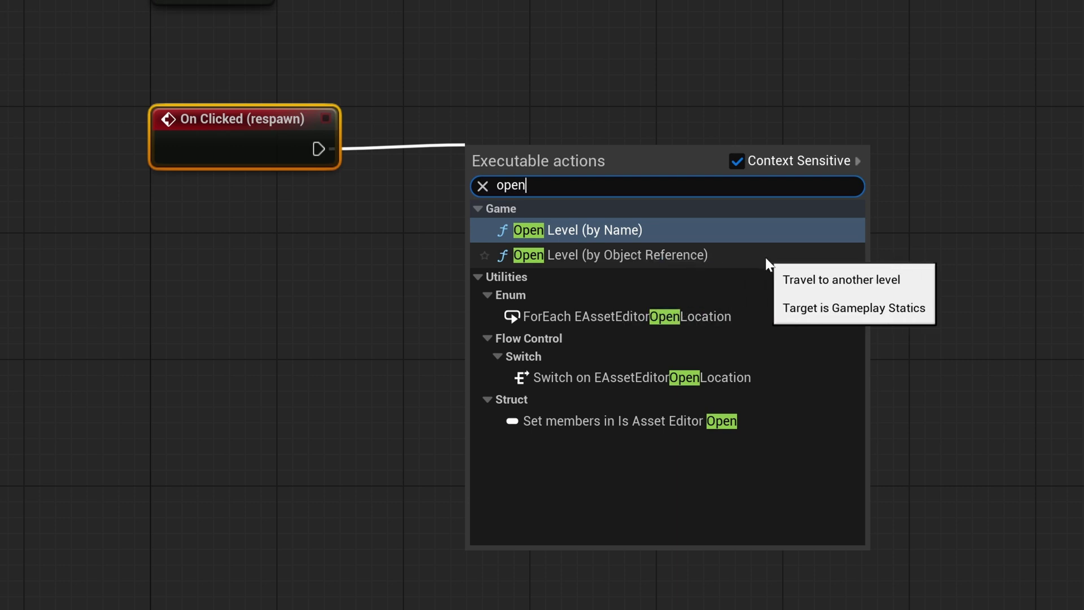
click(782, 256)
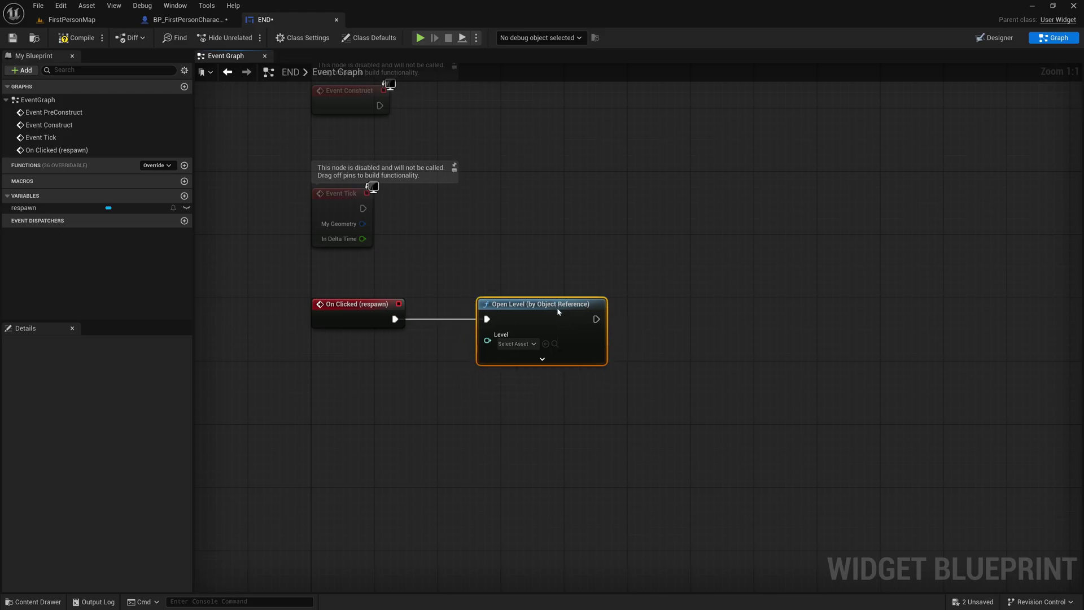
right_drag(618, 272, 562, 266)
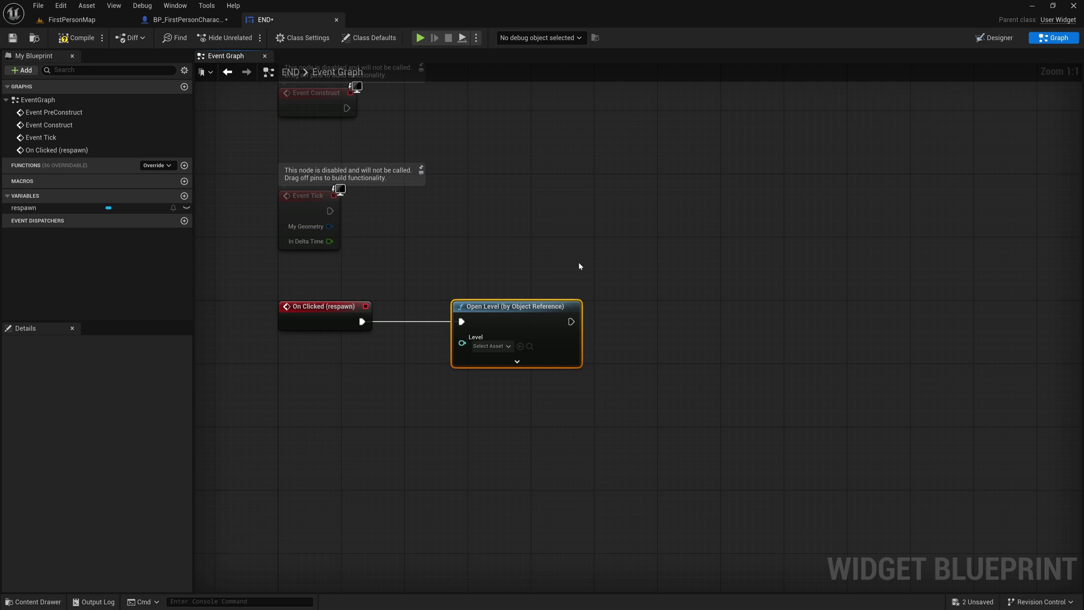
click(508, 345)
text(fi)
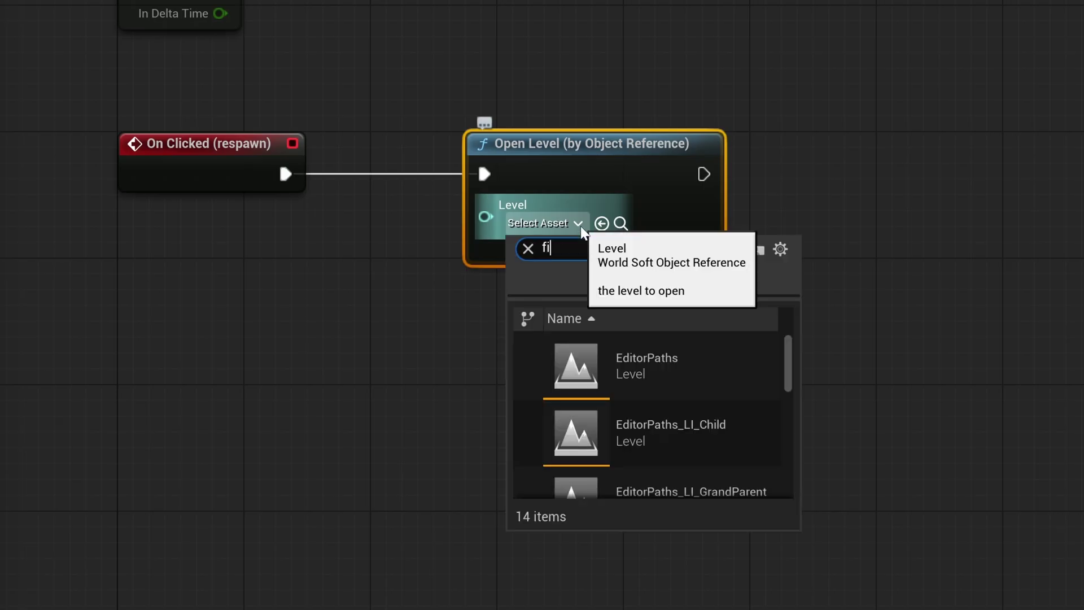
text(rst)
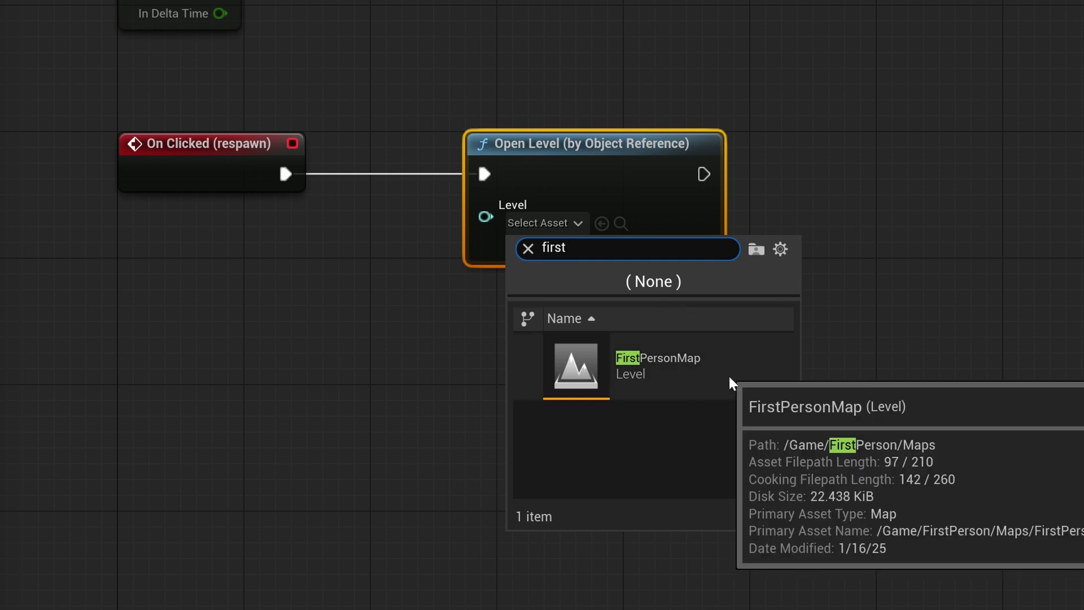
click(721, 380)
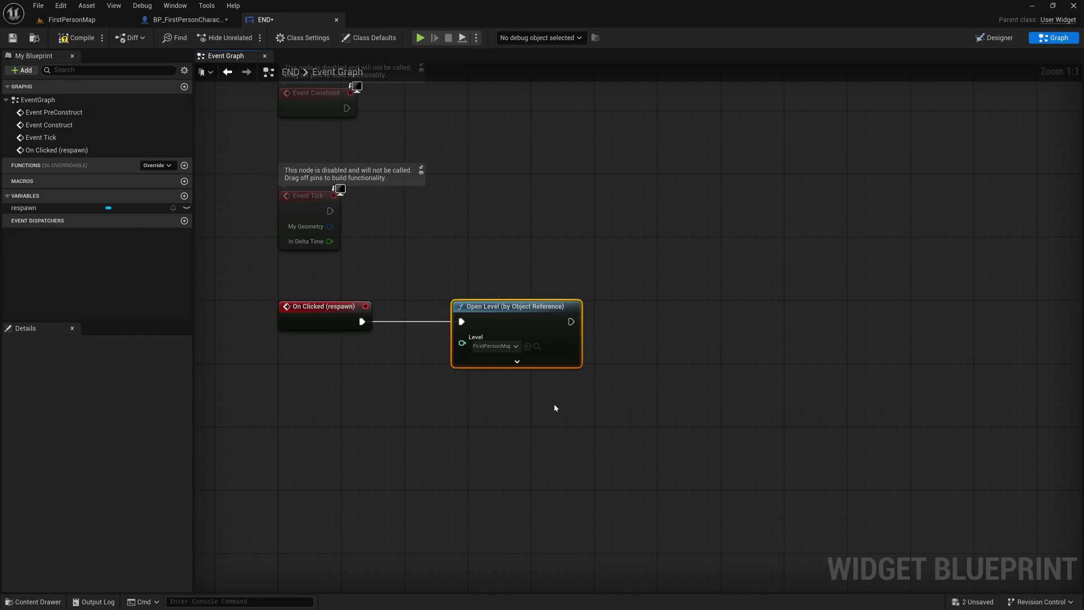
Play-test in editor, walking forward past the cylinder, then stop with Esc
right_drag(544, 407, 535, 405)
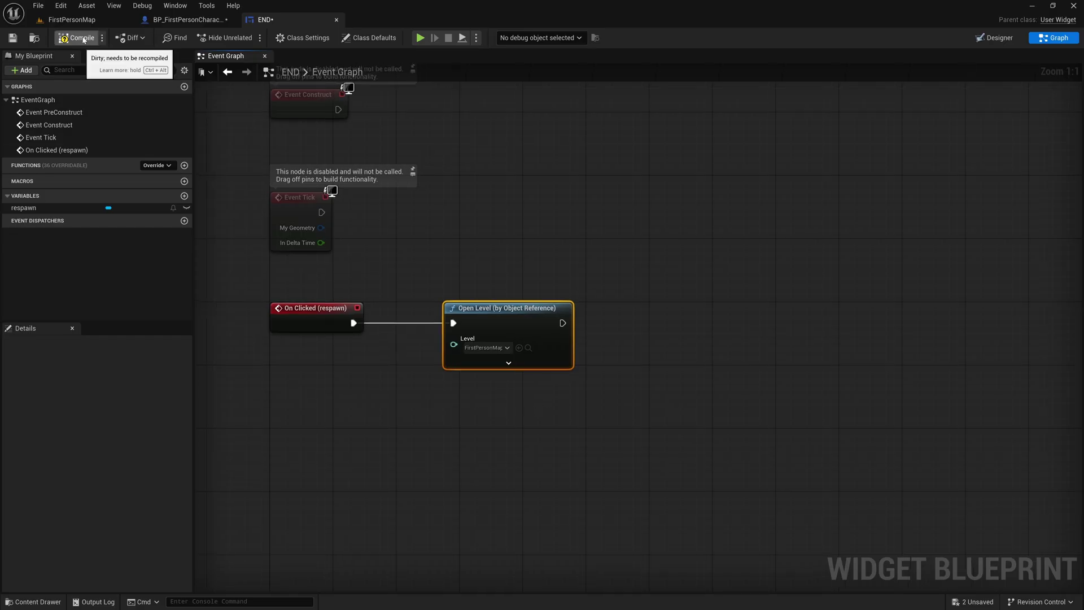
key(alt+p)
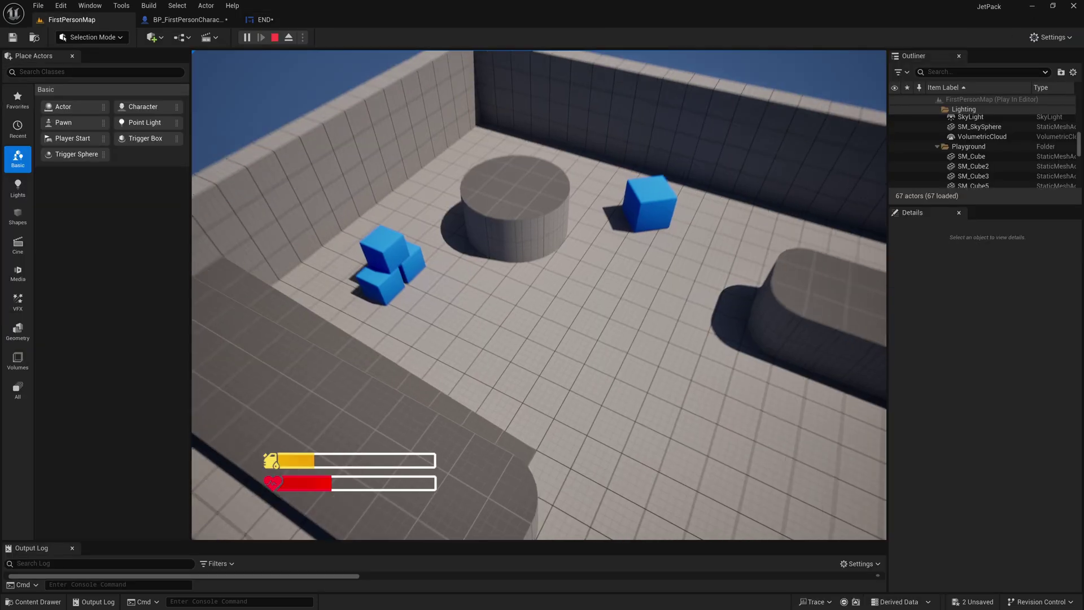
key(w)
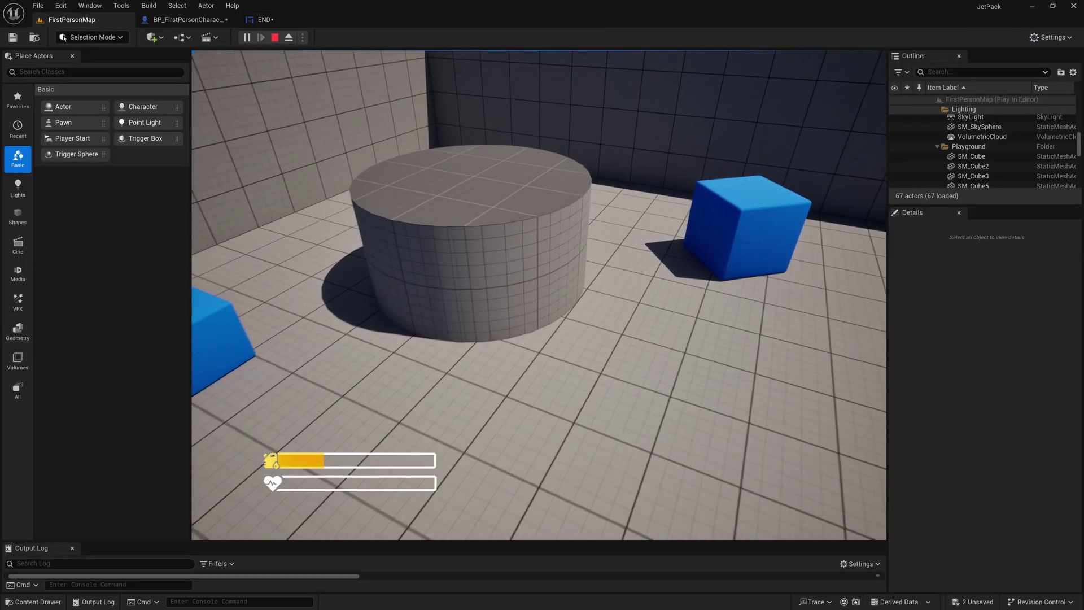
key(w)
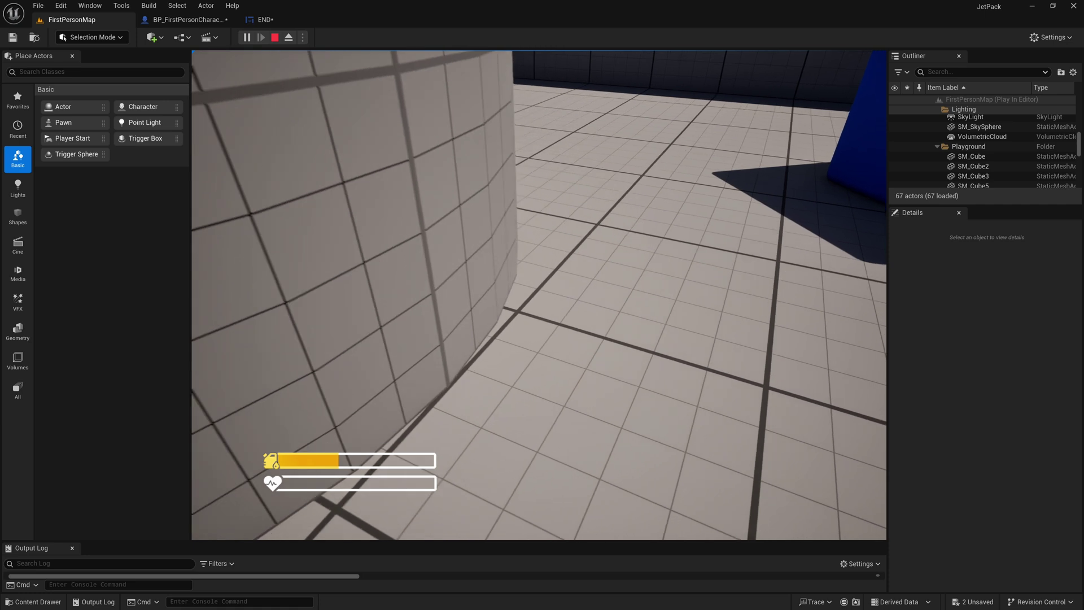
key(Escape)
Add a Create Widget node with class END after Set Global Time Dilation
click(186, 18)
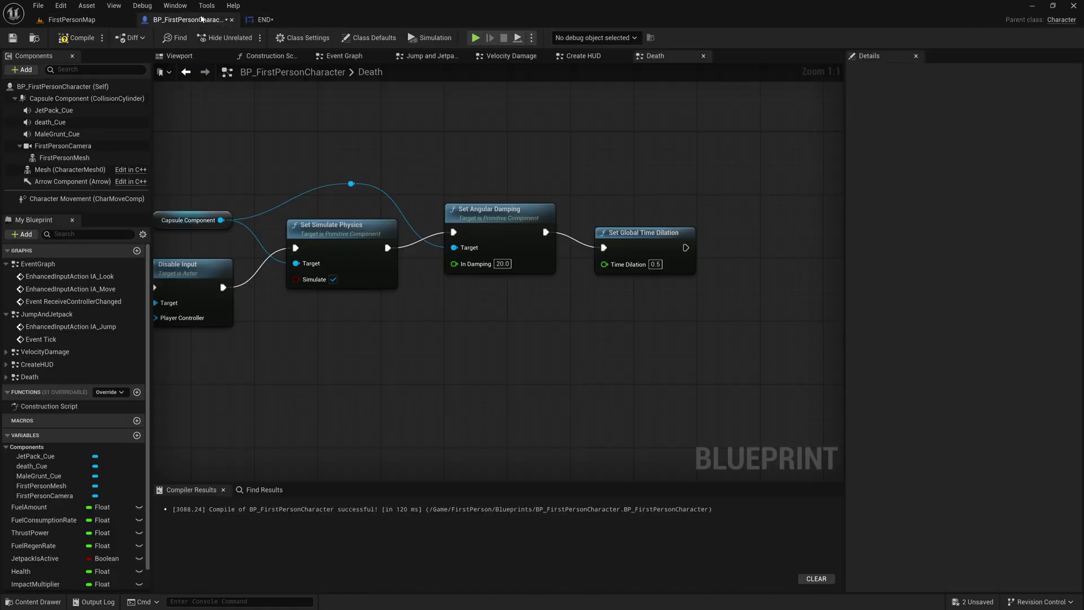
right_drag(467, 167, 304, 157)
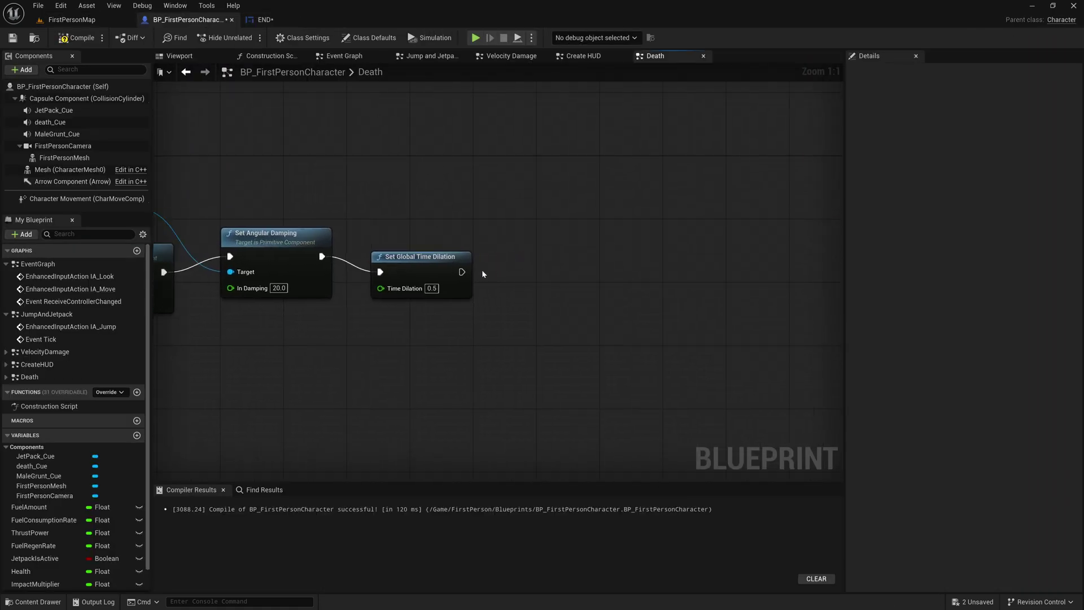
right_drag(483, 272, 509, 238)
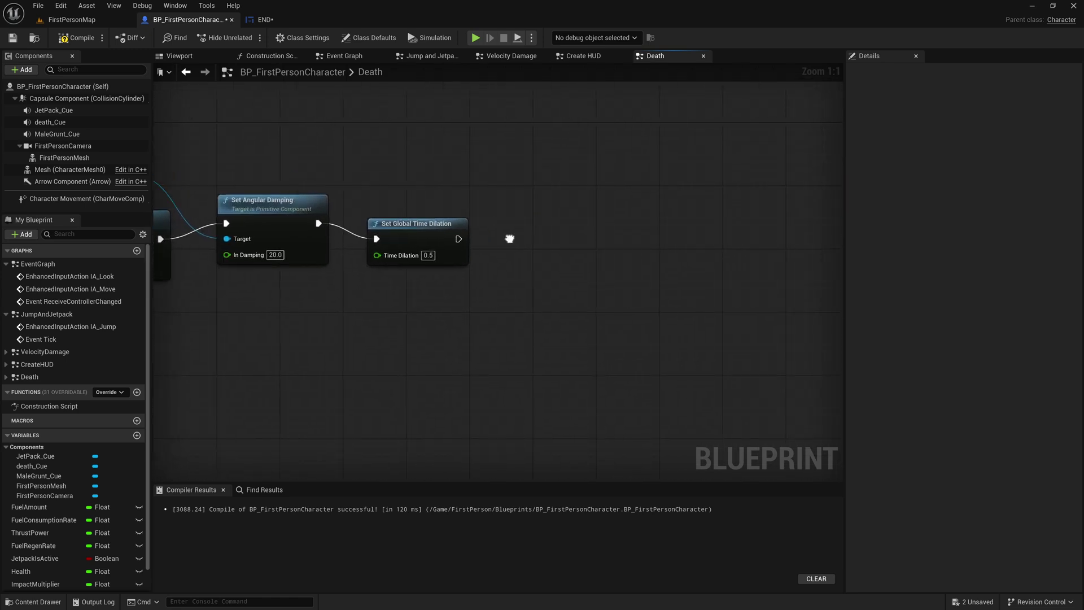
drag(506, 224, 413, 339)
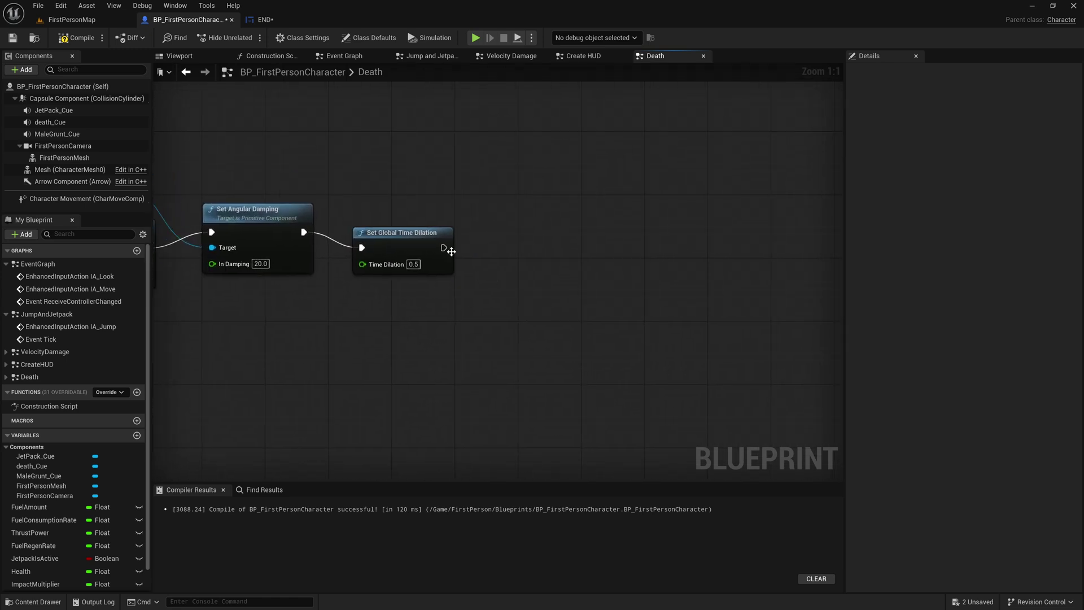
drag(459, 238, 502, 312)
text(create wid)
click(528, 241)
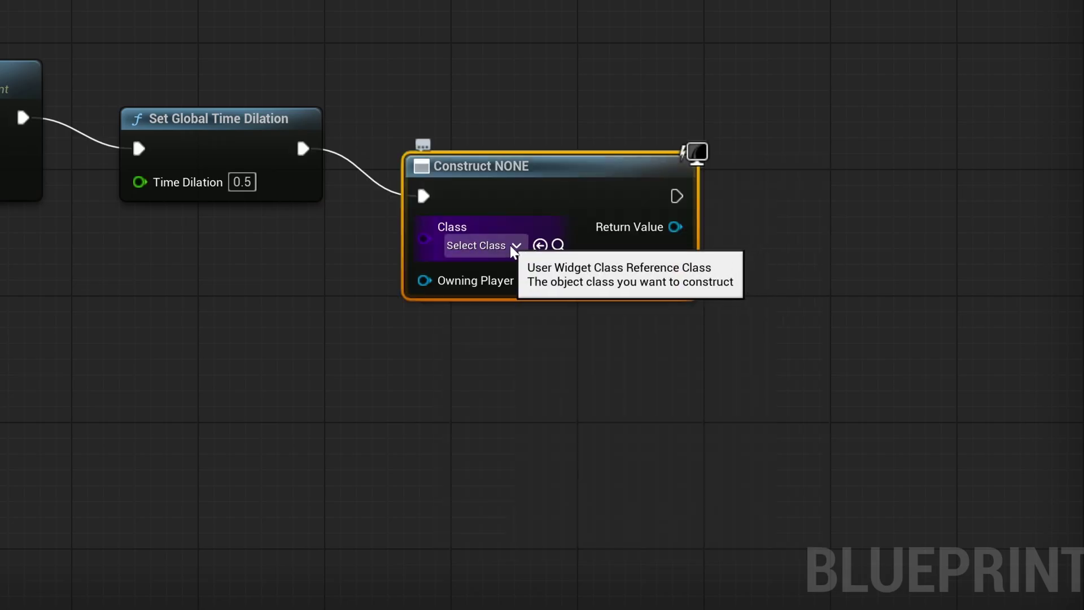
text(end)
click(501, 316)
drag(566, 199, 581, 151)
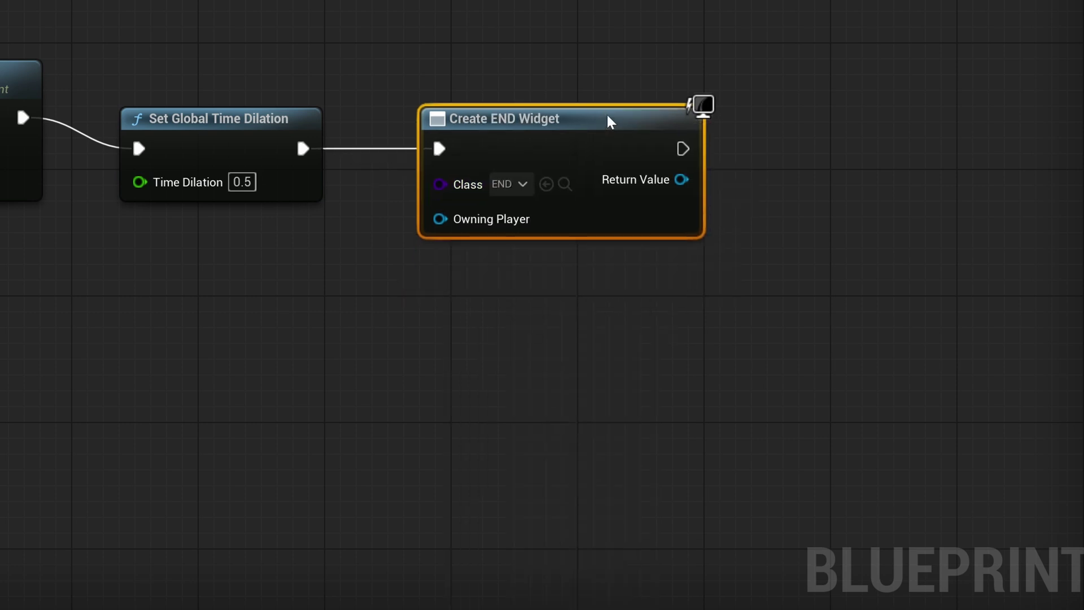
Add Add to Viewport after Create END Widget, targeting its Return Value
right_drag(663, 122, 448, 121)
drag(467, 146, 554, 150)
text(add to)
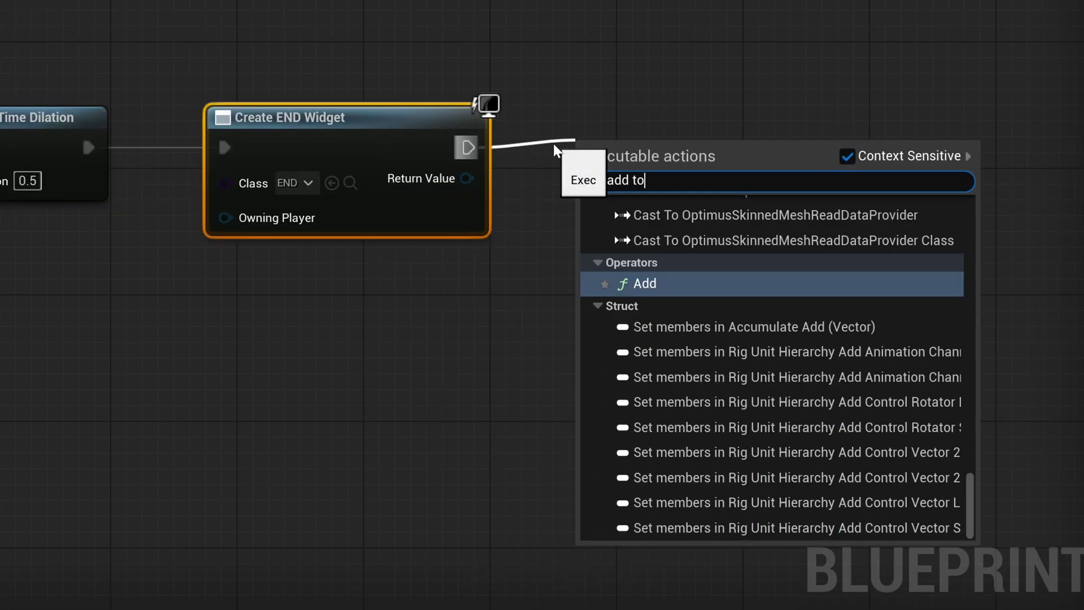
text( vi)
key(Return)
drag(467, 178, 612, 244)
drag(644, 161, 644, 126)
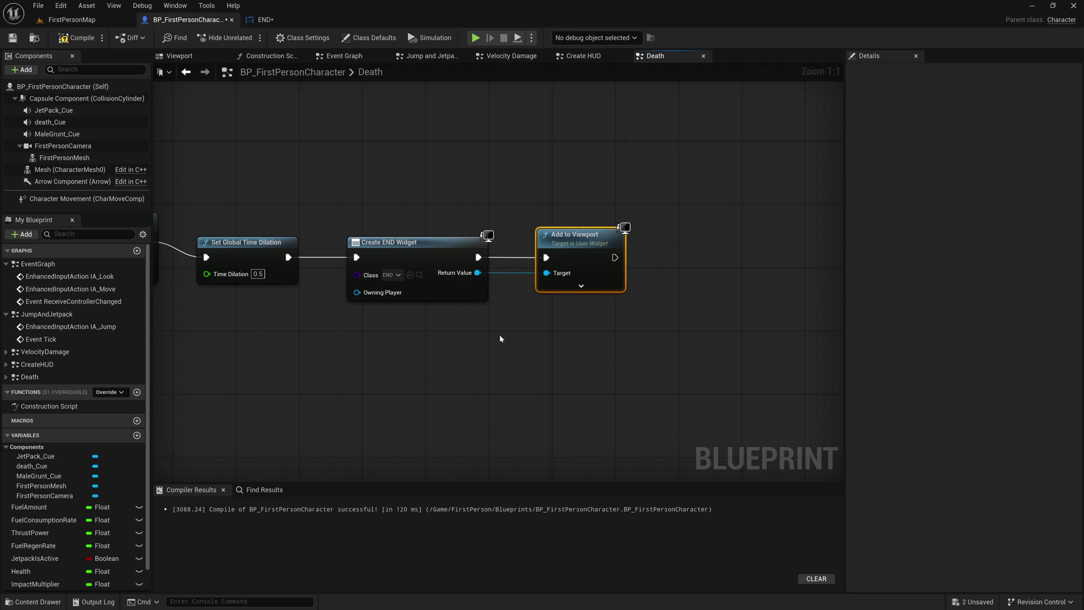
Move Event PreConstruct down-left, below the On Clicked (respawn) event
click(499, 334)
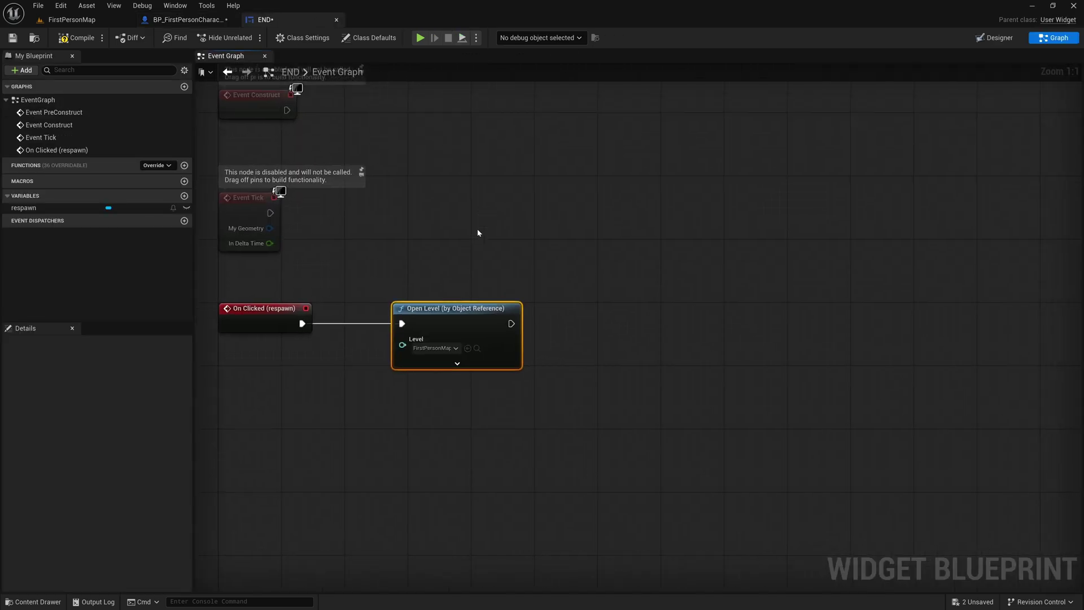
mouse_move(479, 118)
mouse_down()
mouse_move(353, 189)
mouse_move(489, 412)
mouse_up()
right_drag(488, 412, 527, 255)
mouse_move(527, 255)
mouse_down()
mouse_move(439, 413)
mouse_move(360, 478)
mouse_up()
right_drag(456, 490, 451, 348)
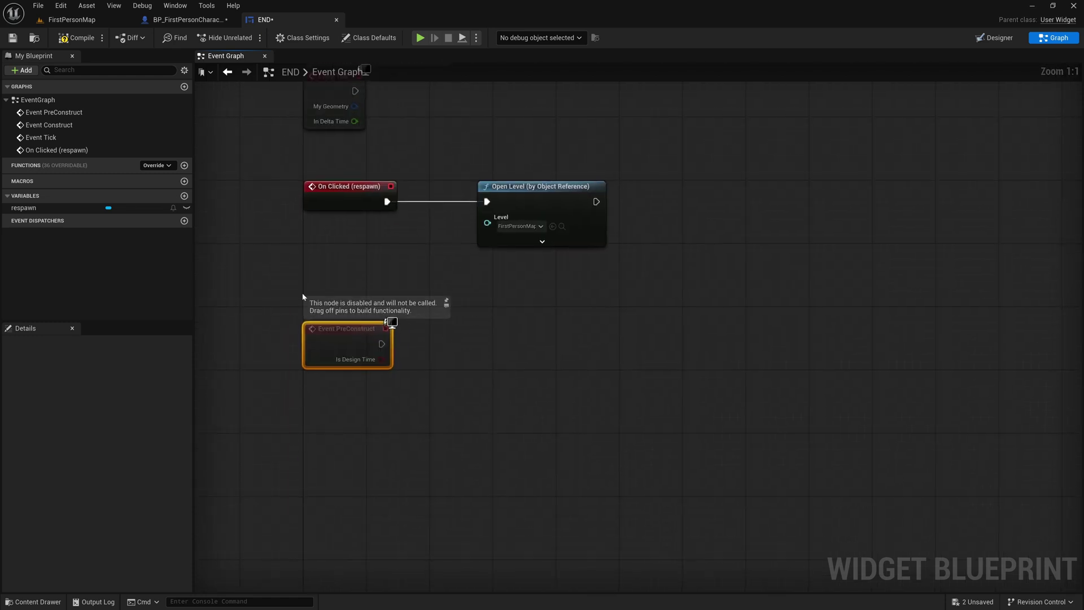
click(503, 304)
right_drag(503, 304, 441, 318)
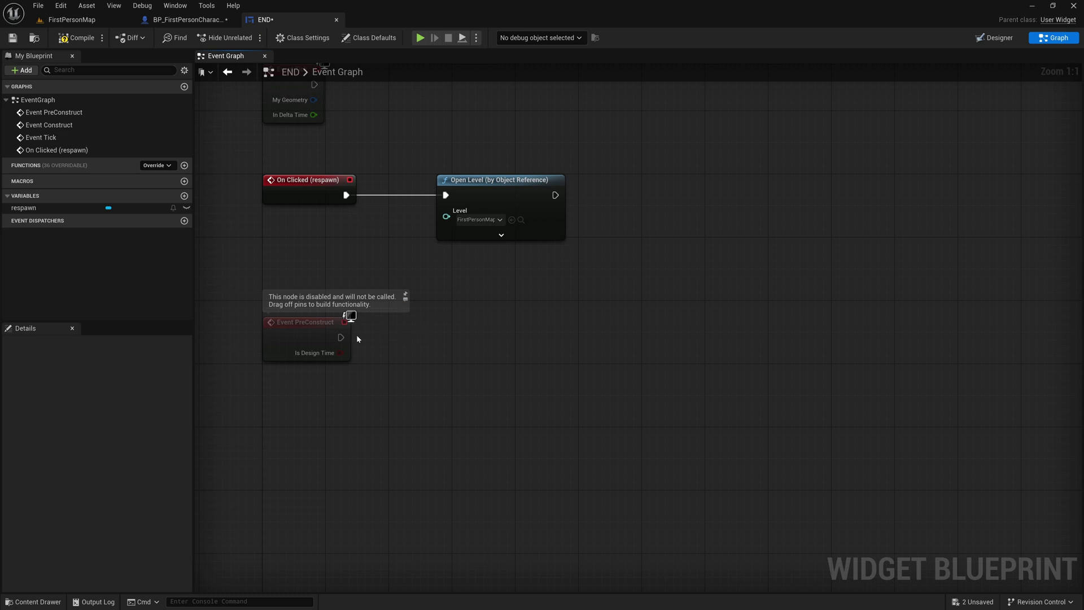
Run Set Input Mode UI Only from PreConstruct, fed by Get Player Controller
drag(340, 338, 405, 339)
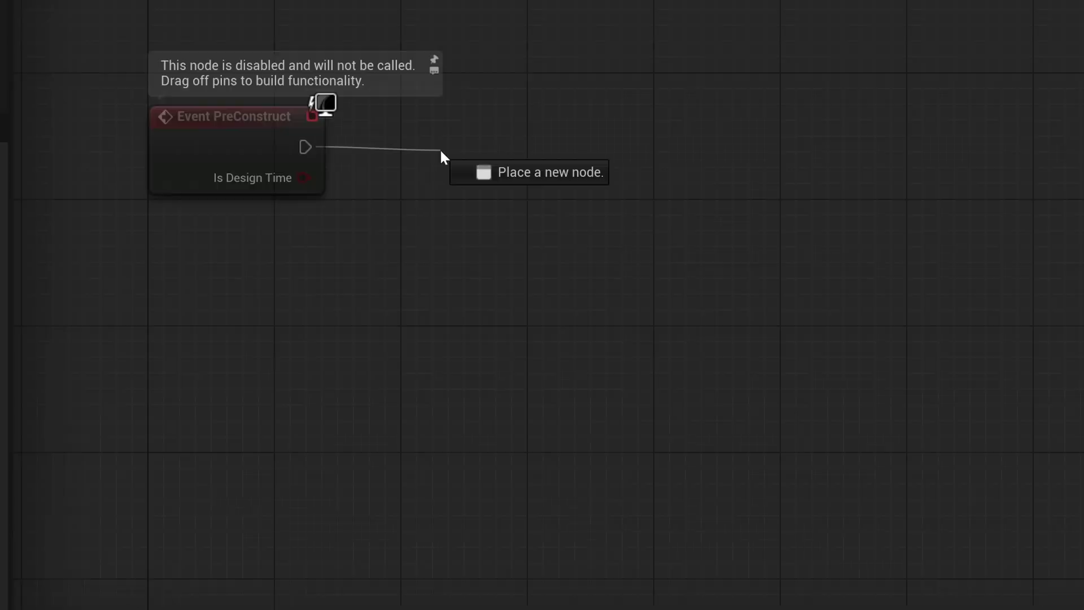
text(set input mode)
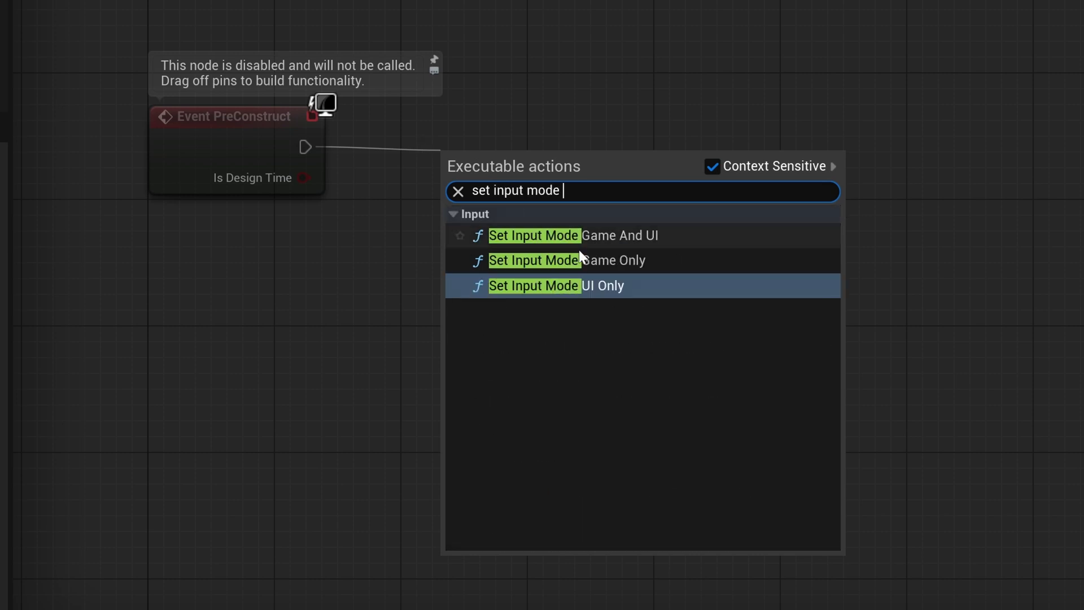
click(656, 289)
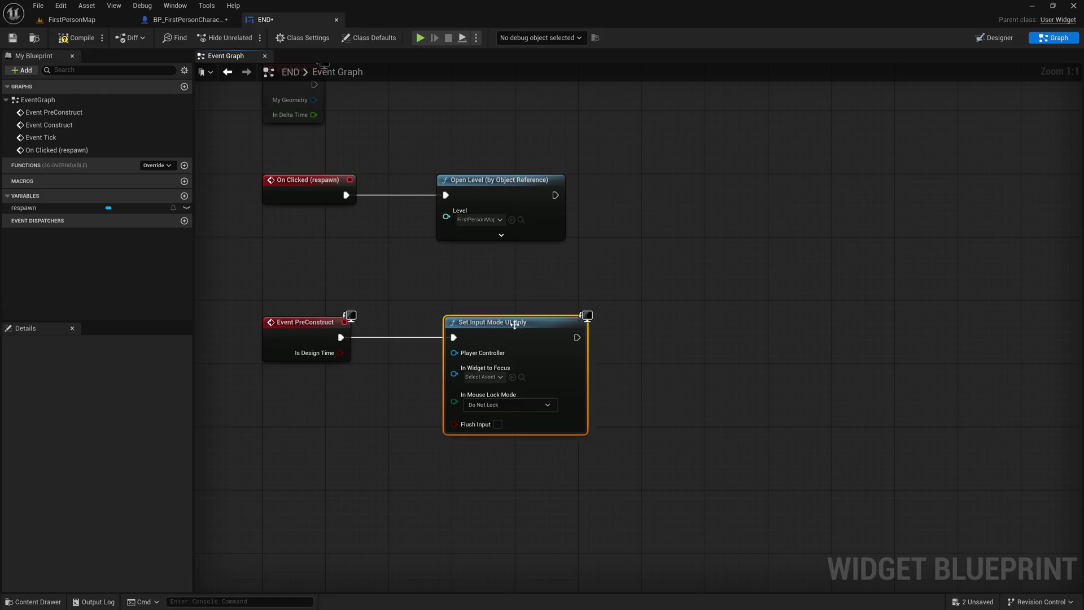
drag(473, 307, 360, 363)
text(get play)
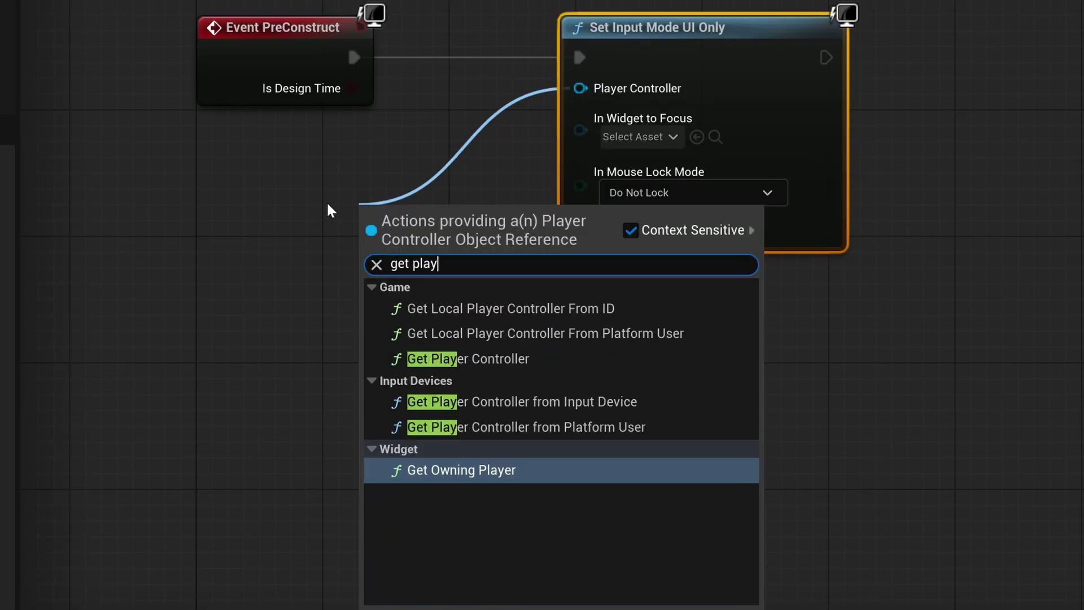
text(er)
click(586, 365)
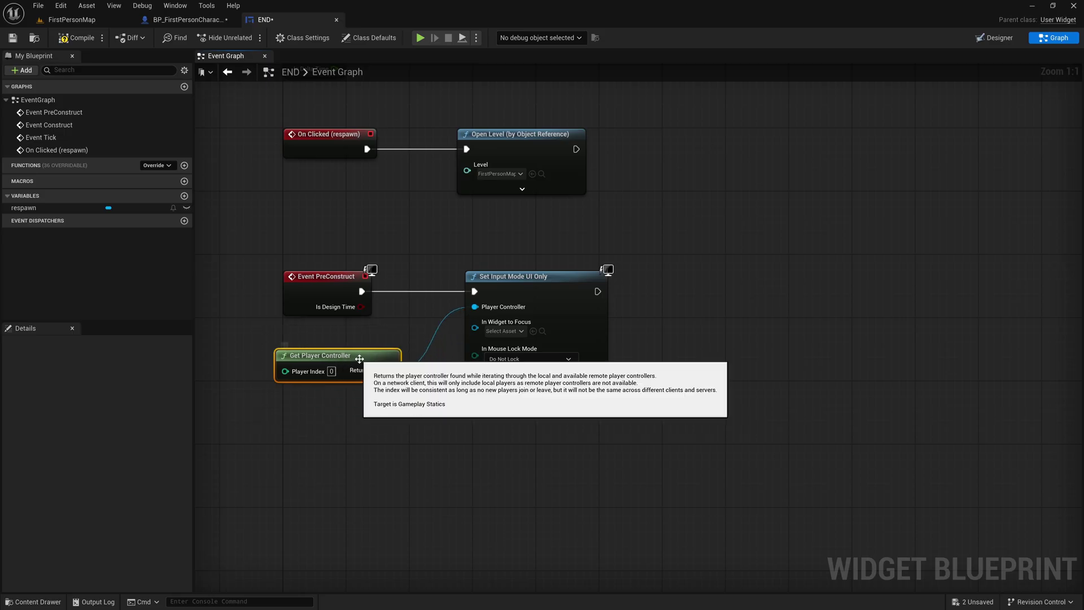
right_drag(403, 305, 375, 328)
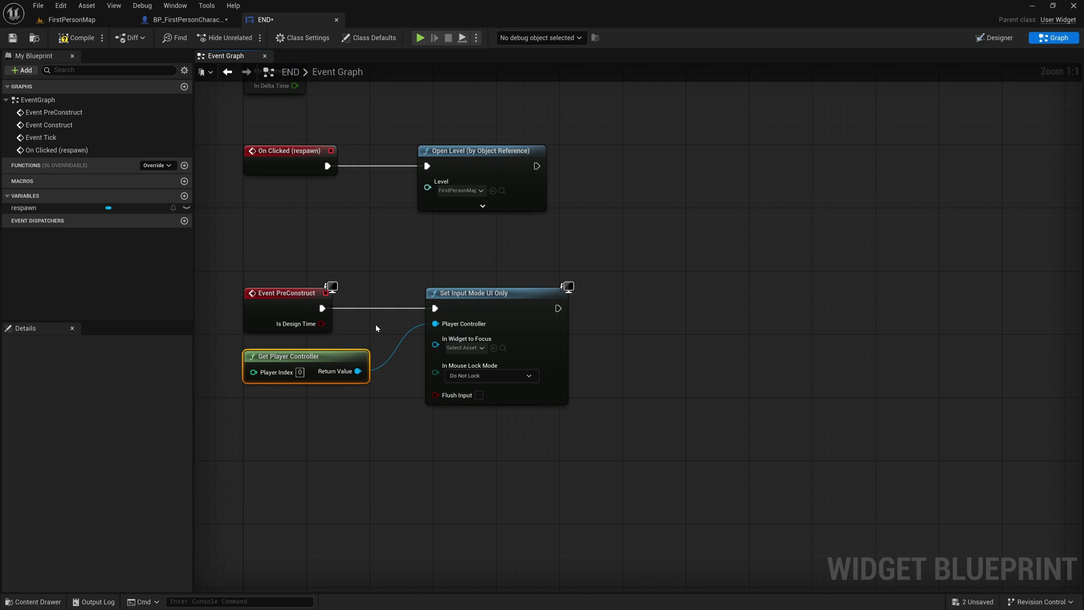
right_drag(376, 328, 358, 318)
drag(401, 267, 585, 360)
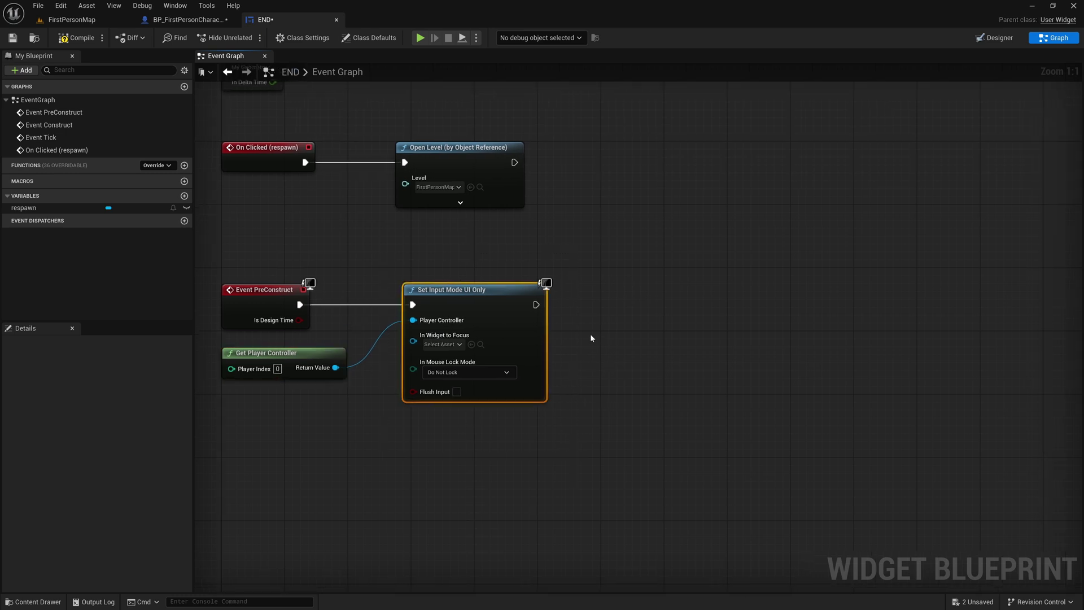
right_drag(591, 335, 574, 333)
click(574, 333)
Add a checked Set Show Mouse Cursor node, run after the input mode step
mouse_move(319, 367)
ctrl+mouse_down()
mouse_move(432, 475)
mouse_move(406, 441)
ctrl+mouse_up()
text(set)
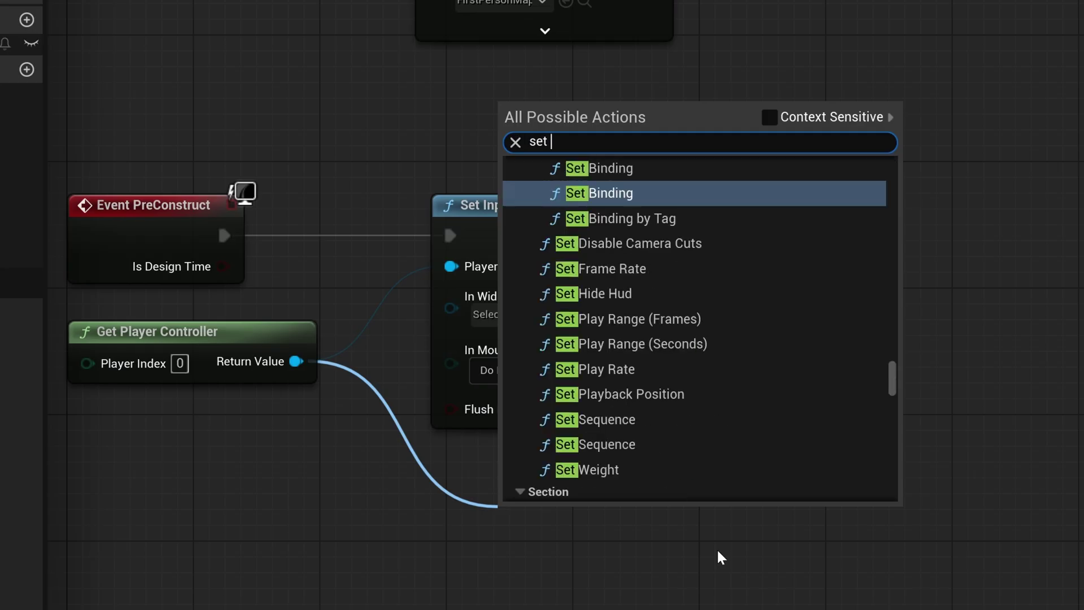
text( show mouse)
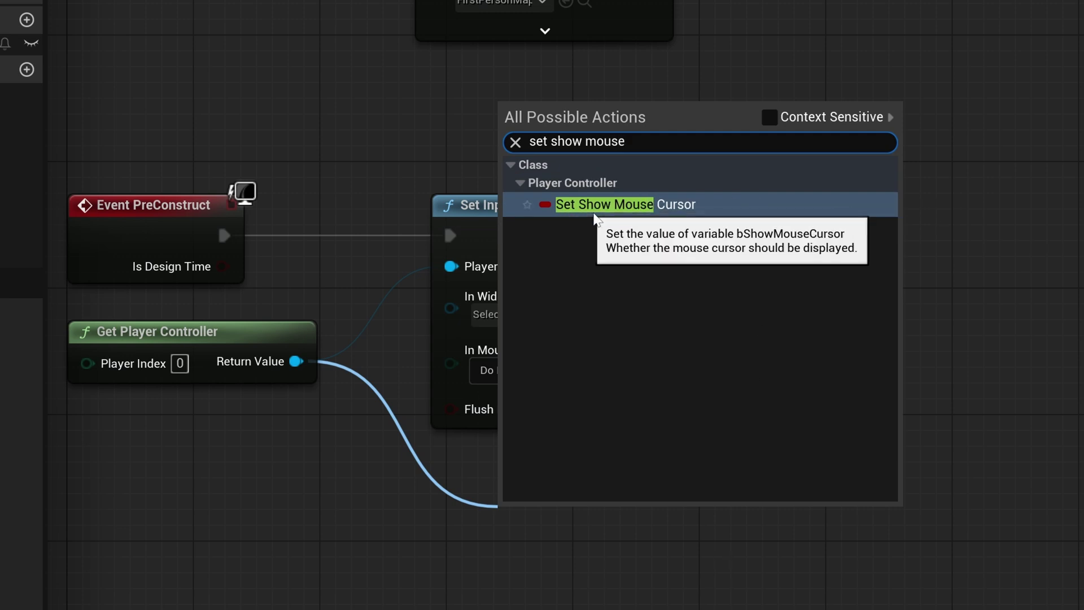
click(632, 204)
drag(525, 500, 872, 357)
drag(611, 235, 778, 377)
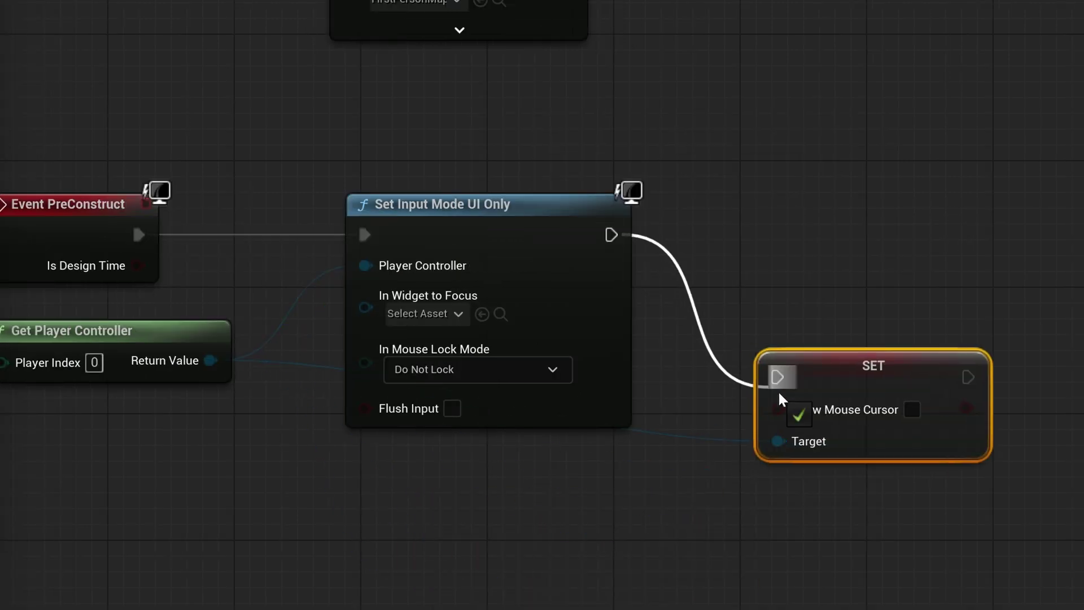
click(913, 409)
Add a reroute point on the controller wire and line up the SET node
double_click(687, 441)
drag(547, 397, 452, 455)
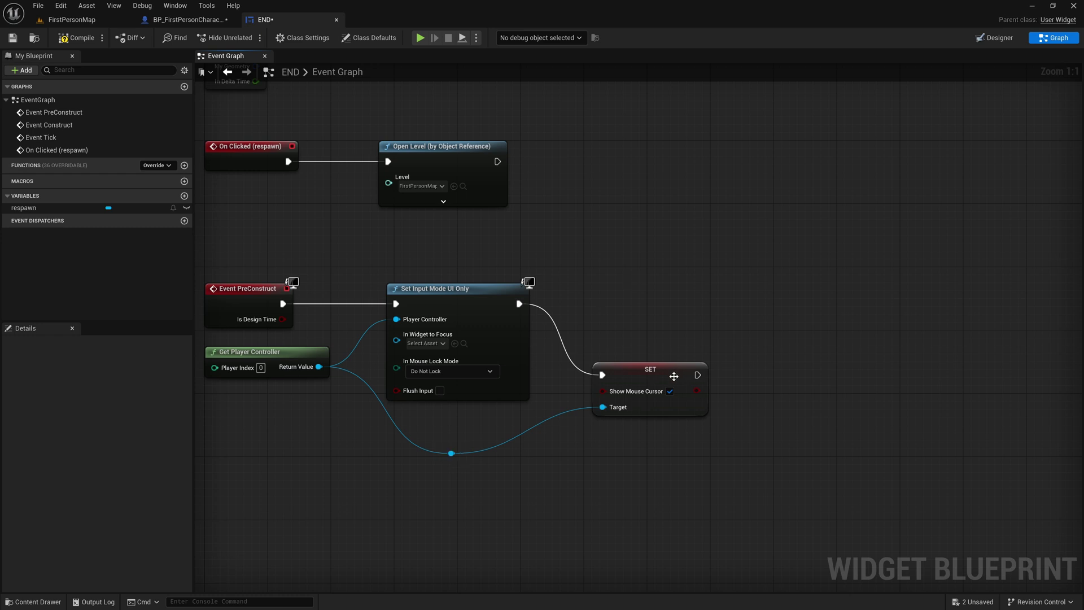
drag(674, 375, 674, 344)
click(642, 291)
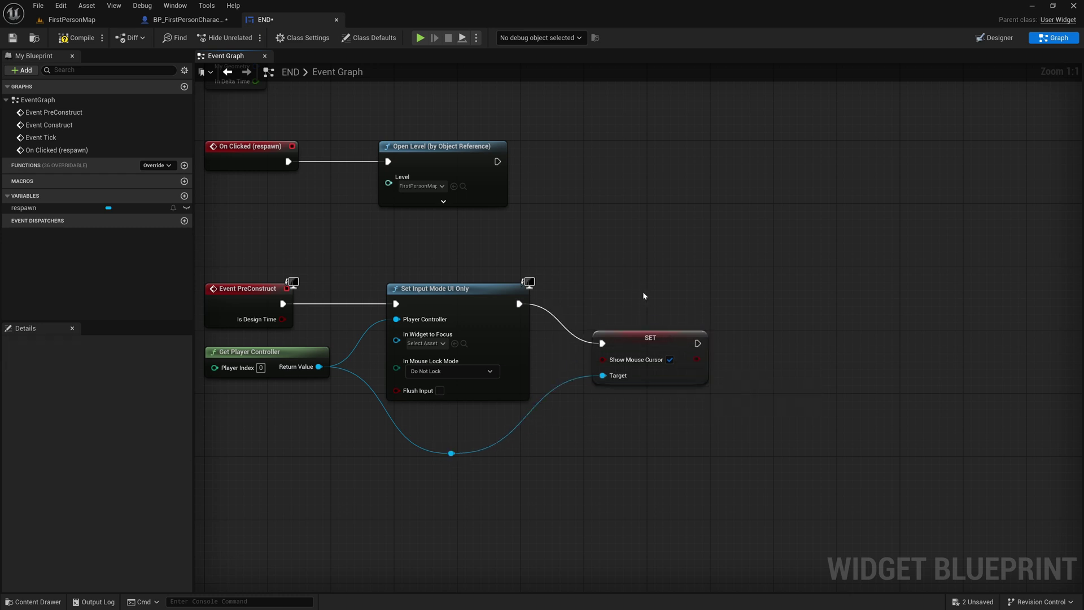
right_drag(586, 257, 627, 256)
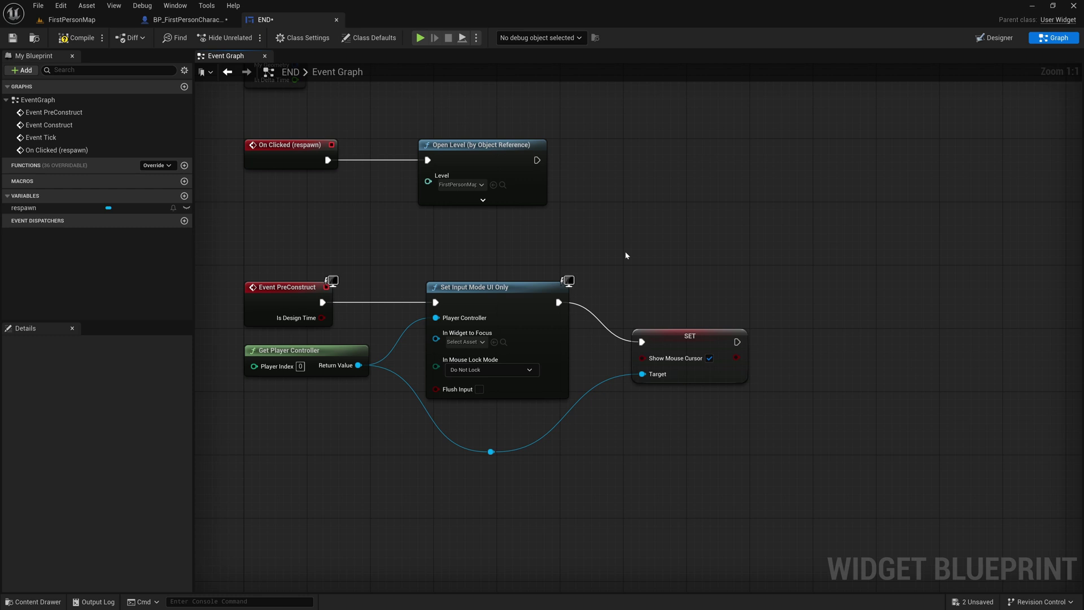
drag(750, 269, 617, 433)
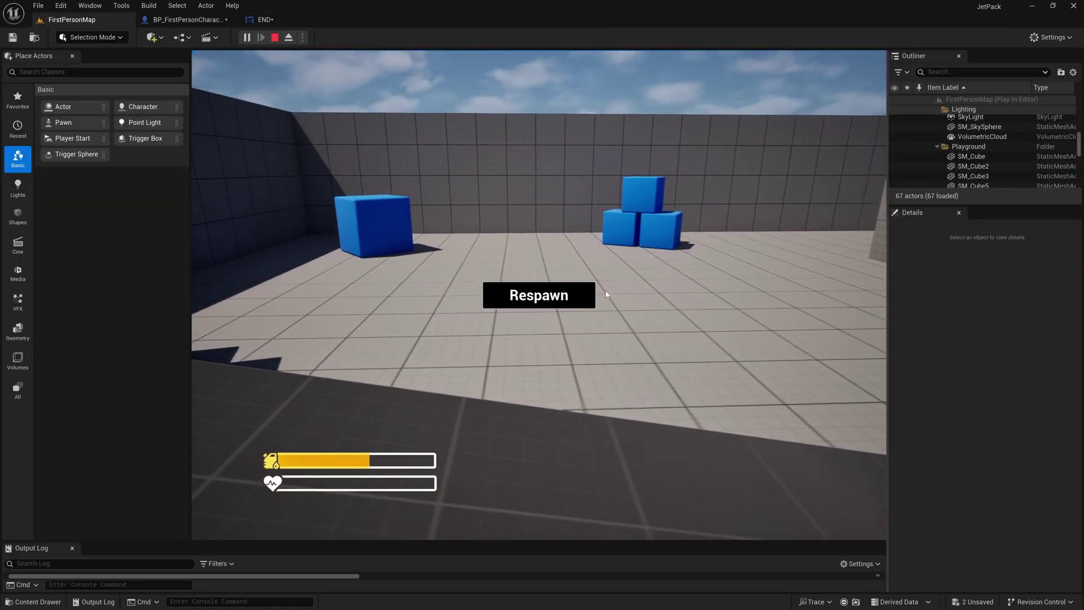
click(574, 295)
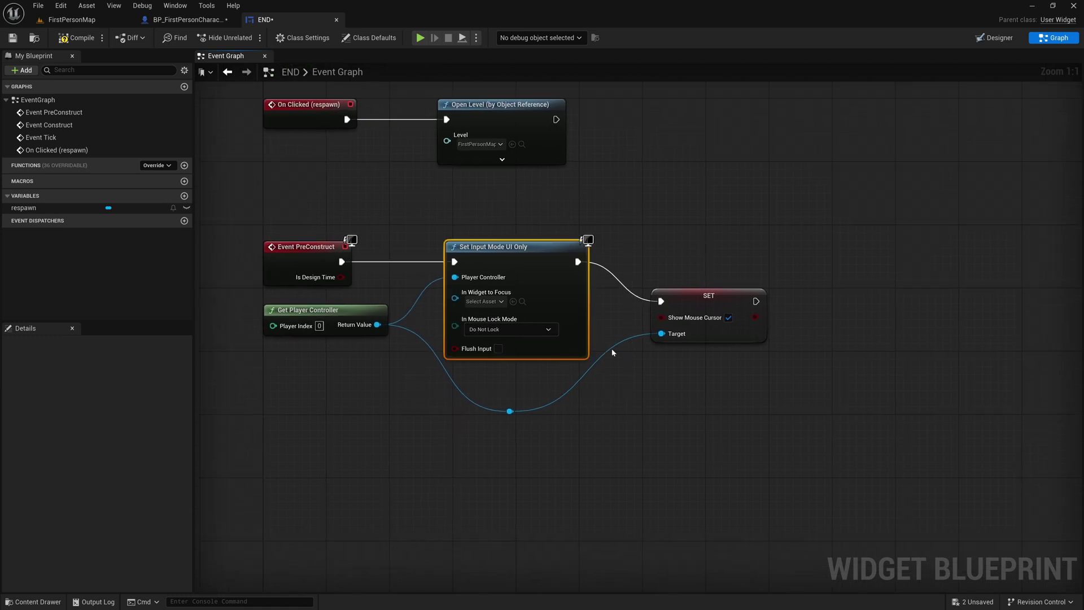
Add Set Input Mode Game Only after the Open Level node
click(668, 428)
right_drag(654, 410, 602, 437)
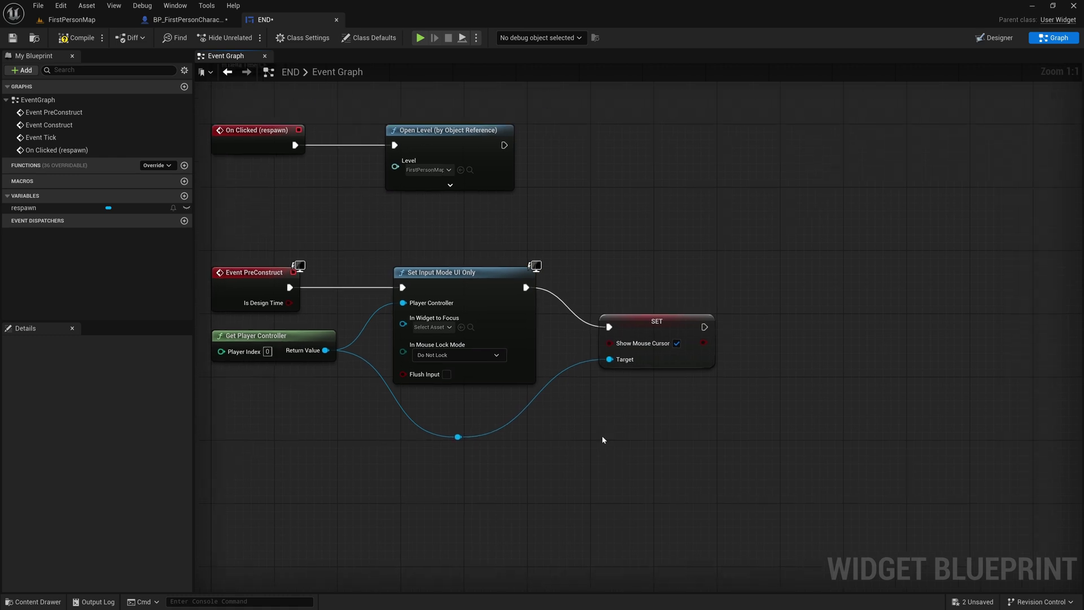
right_drag(528, 197, 511, 290)
drag(477, 240, 552, 233)
text(s)
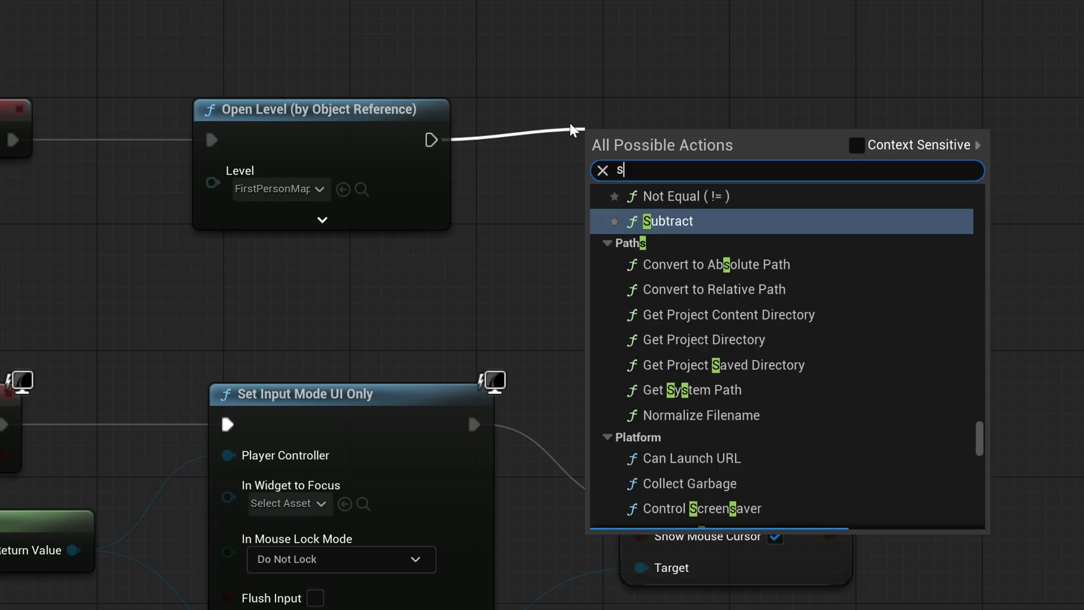
text(et input mode)
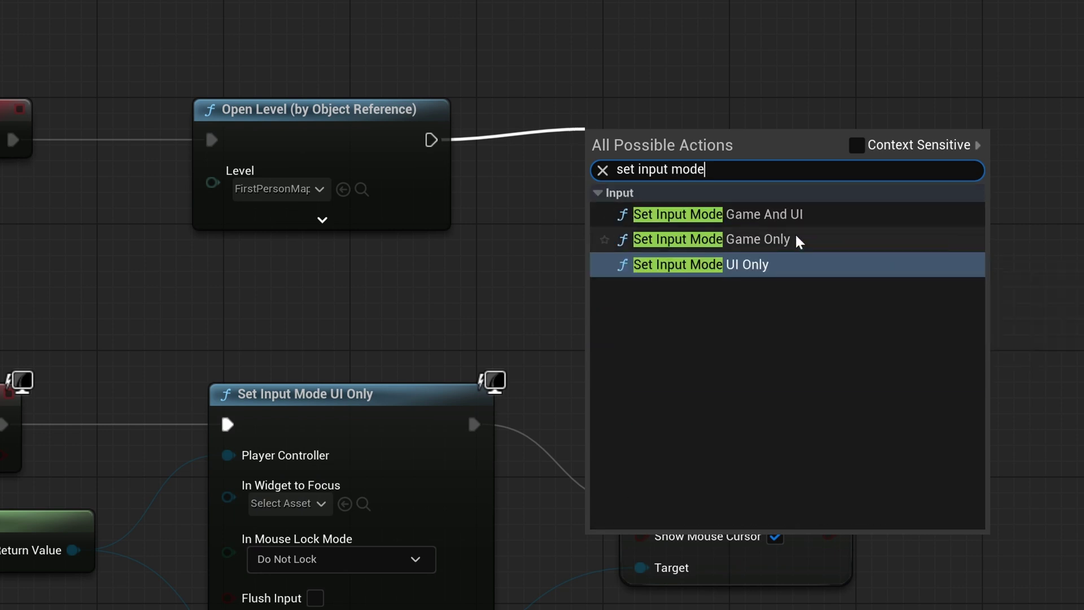
click(695, 240)
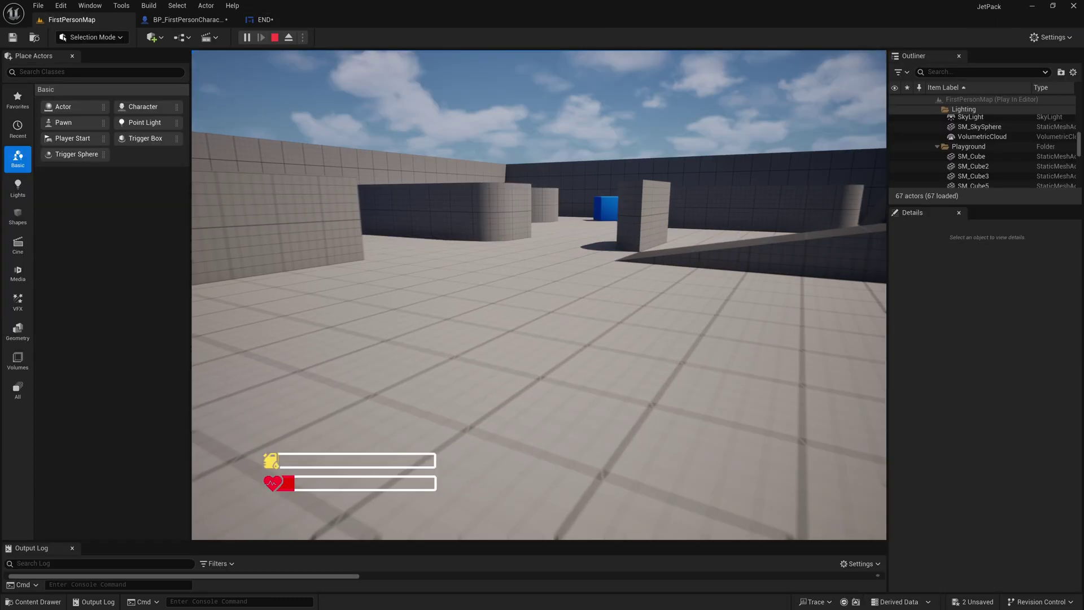
Walk toward the blue cube, click Respawn after dying, then jetpack around the arena
key(w)
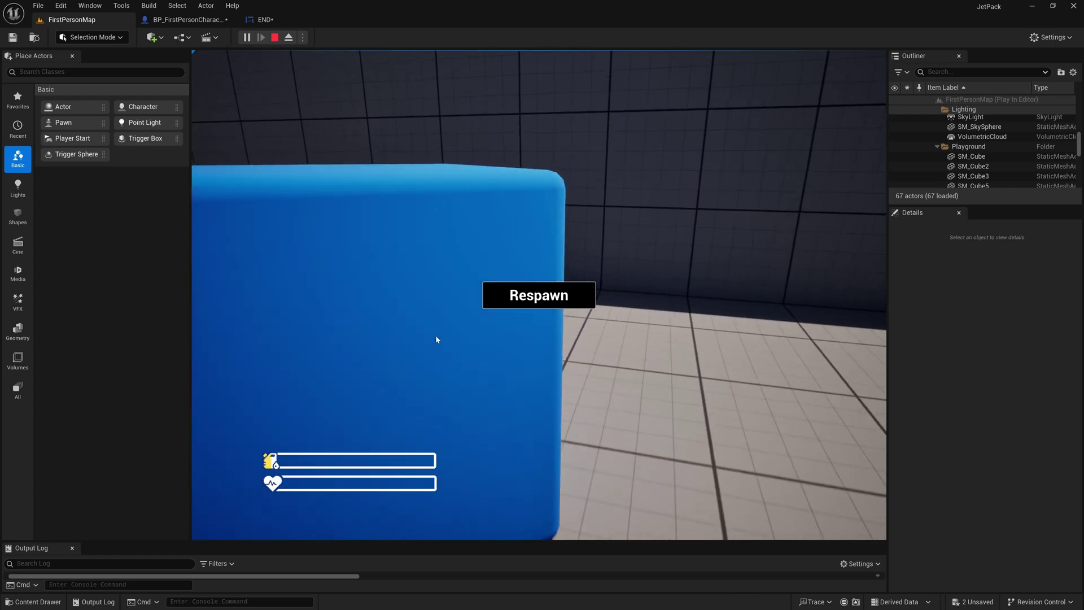
click(571, 307)
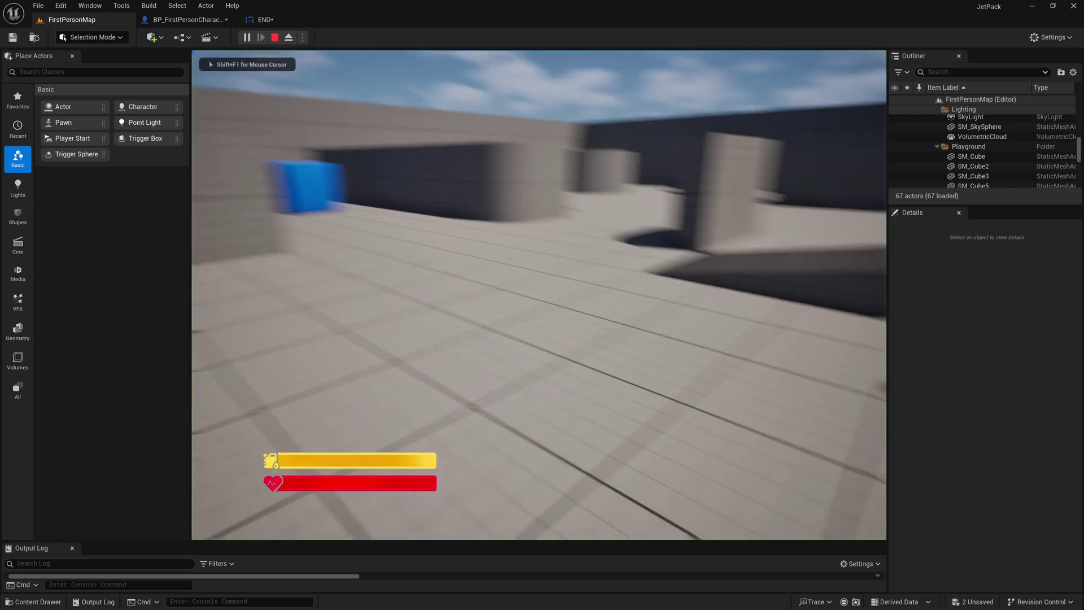
key(space)
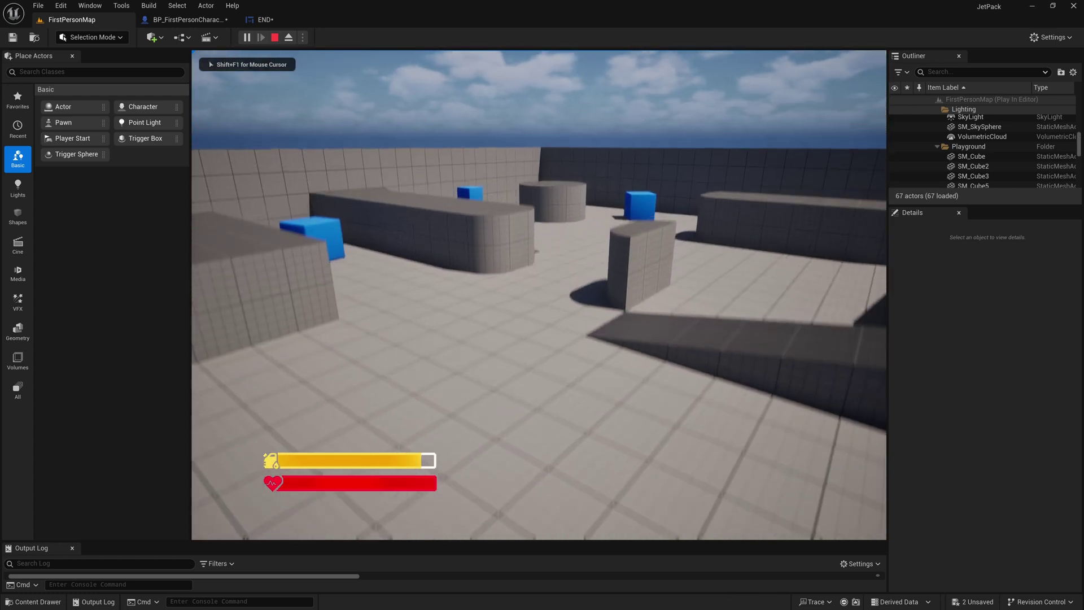
key(w)
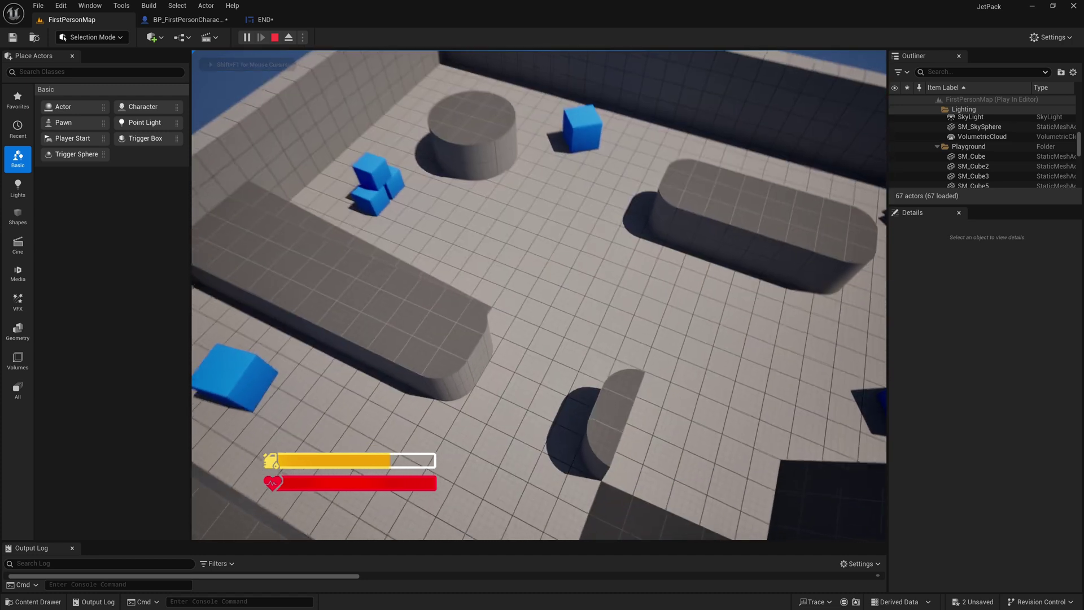
key(w)
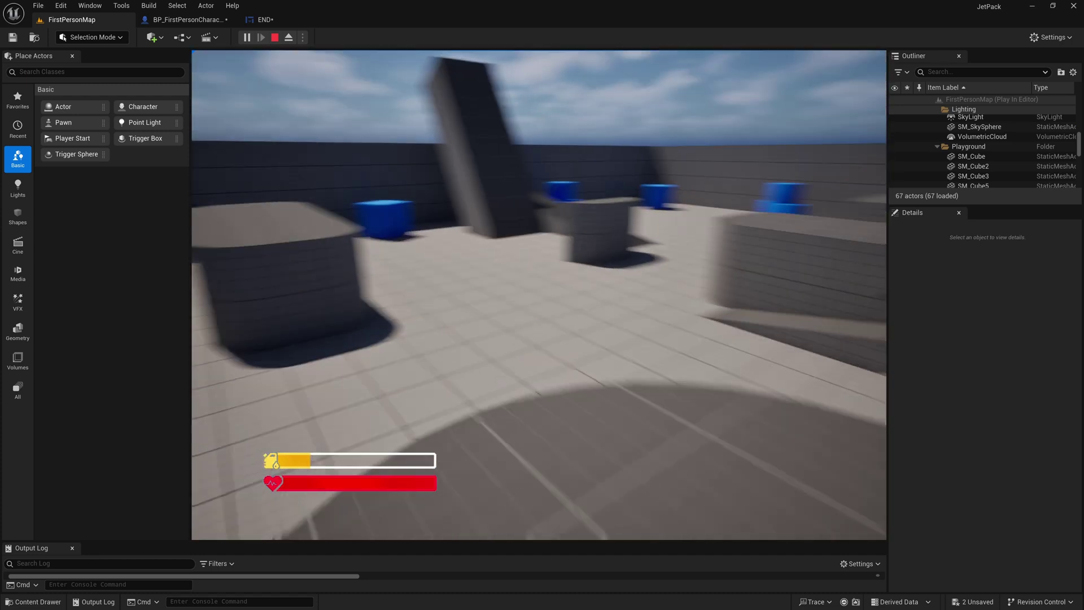
key(space)
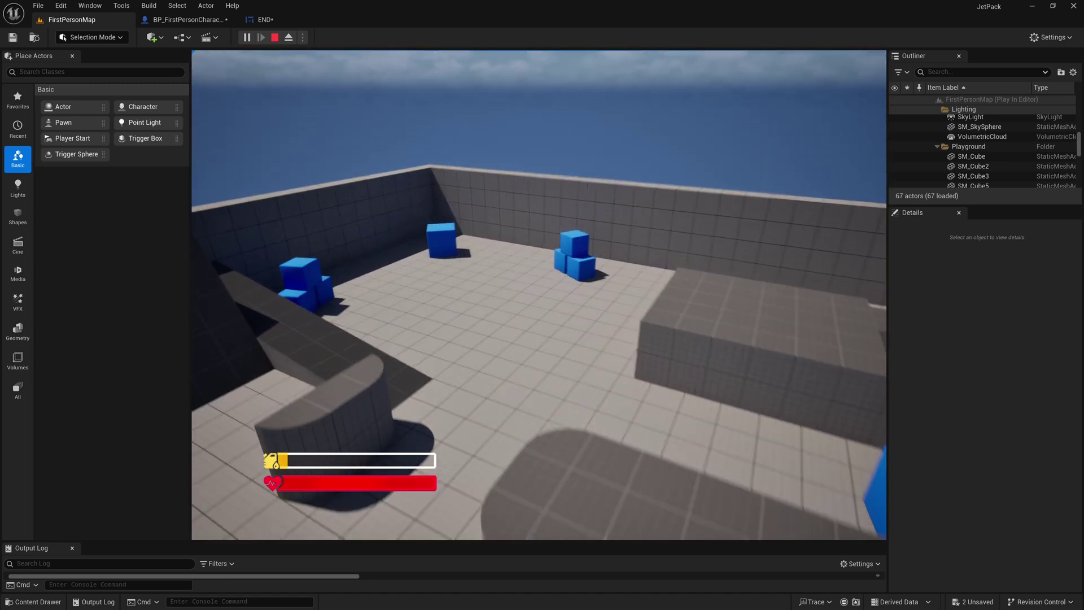
key(w)
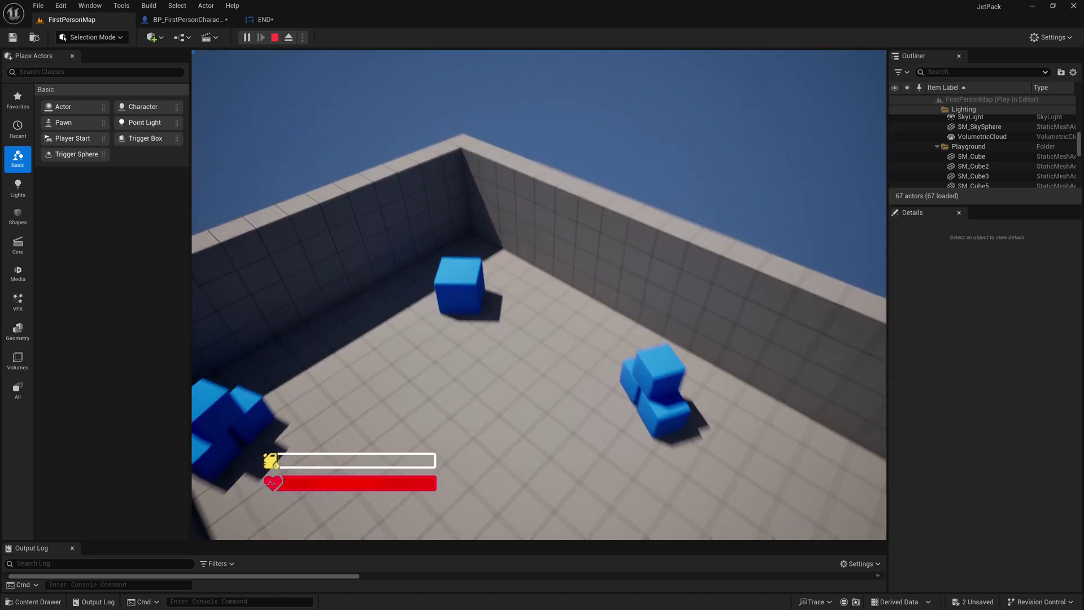